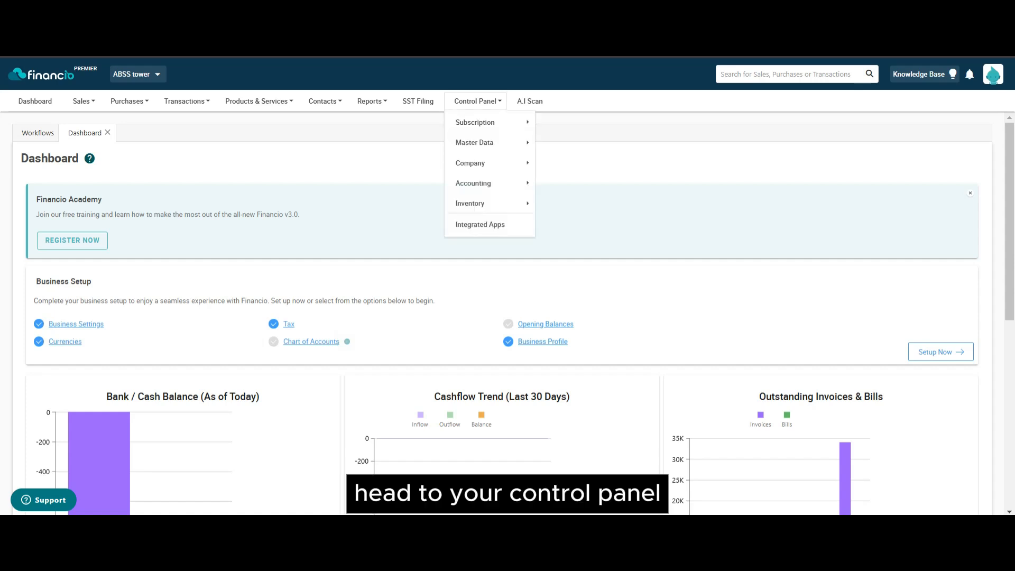
Step: Open Control Panel's Integrated Apps and find the LHDN E-Invoice card marked Connected
{"action": "left_click", "coordinate": [497, 225]}
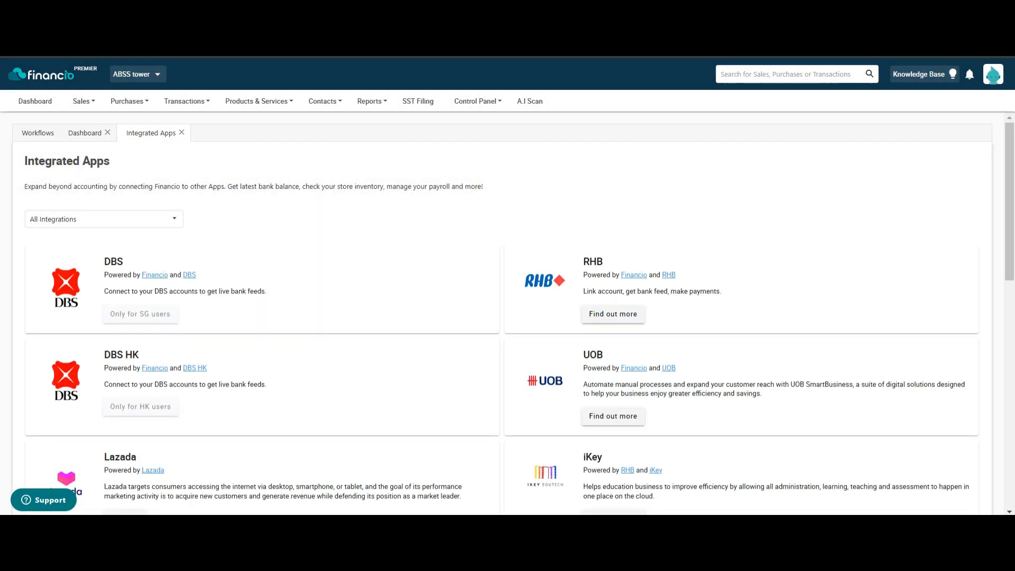
{"action": "scroll", "coordinate": [508, 312], "scroll_direction": "down", "scroll_amount": 5}
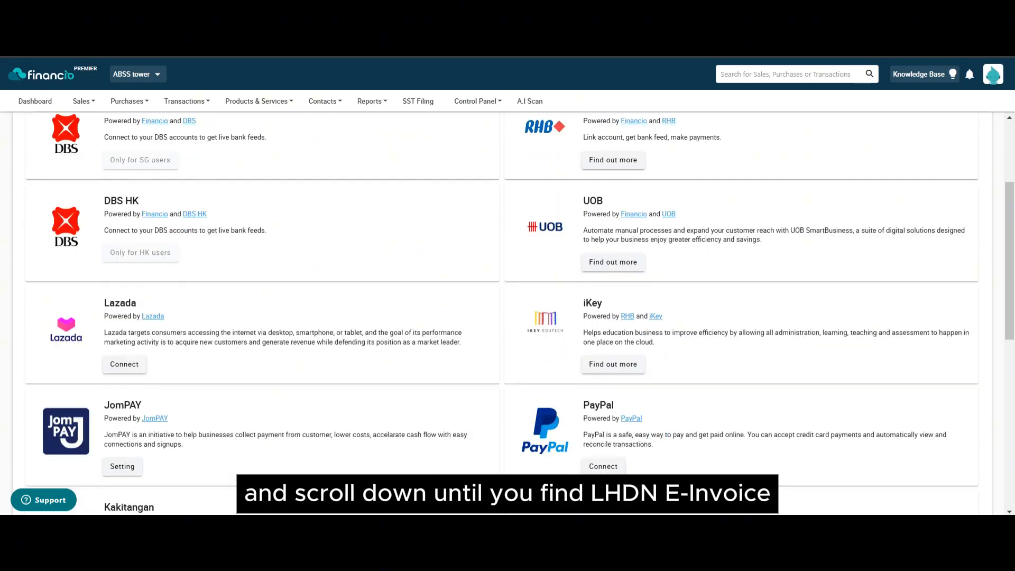
{"action": "scroll", "coordinate": [507, 312], "scroll_direction": "down", "scroll_amount": 5}
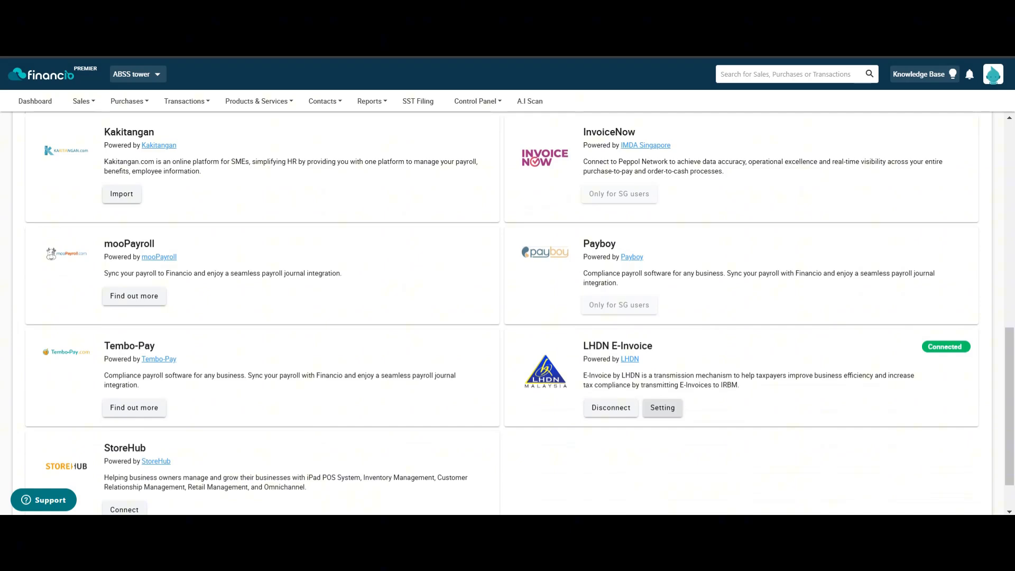
Step: Review the LHDN E-Invoice company and address settings and save them
{"action": "left_click", "coordinate": [662, 407]}
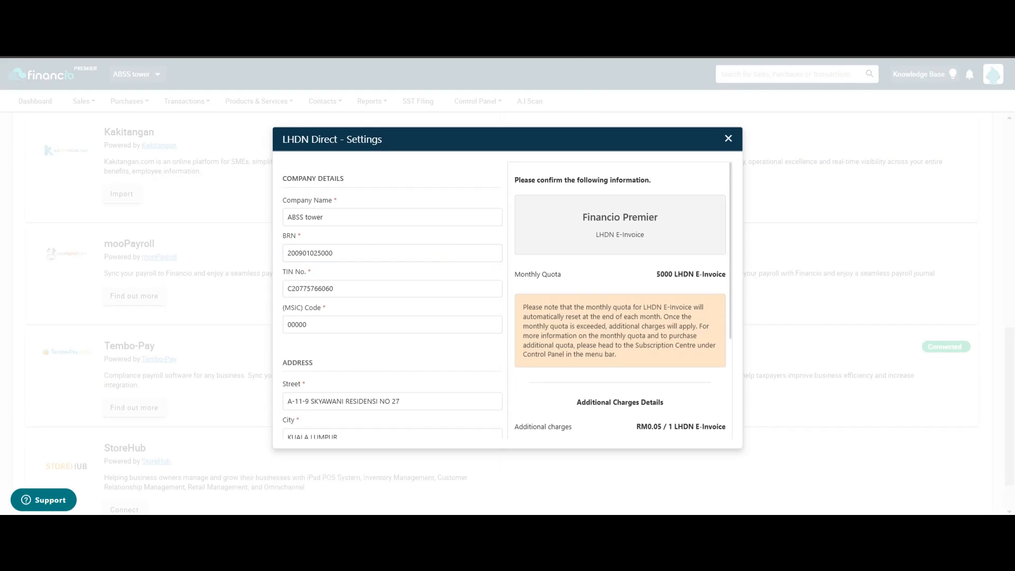
{"action": "scroll", "coordinate": [507, 296], "scroll_direction": "down", "scroll_amount": 3}
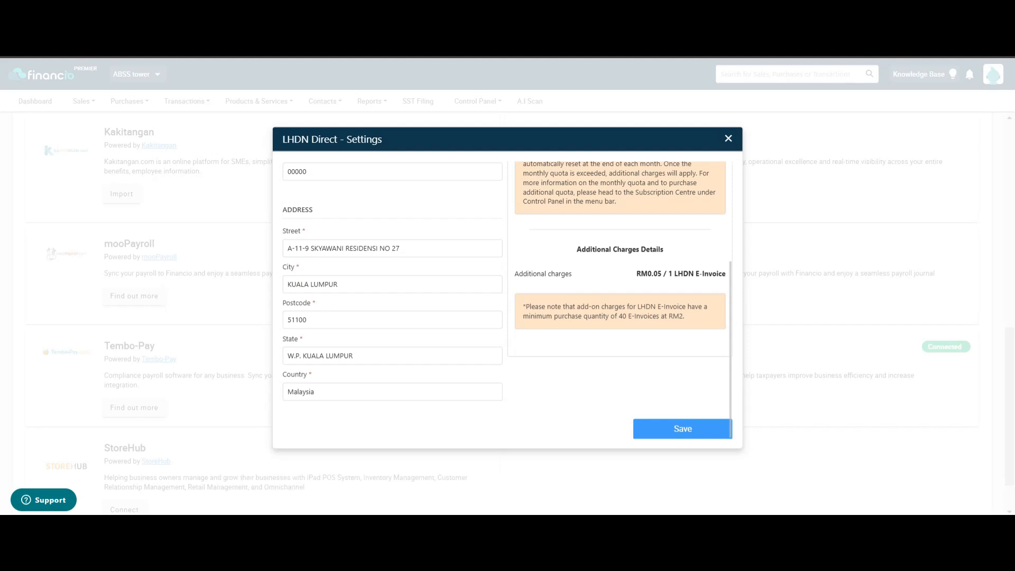
{"action": "left_click", "coordinate": [728, 138]}
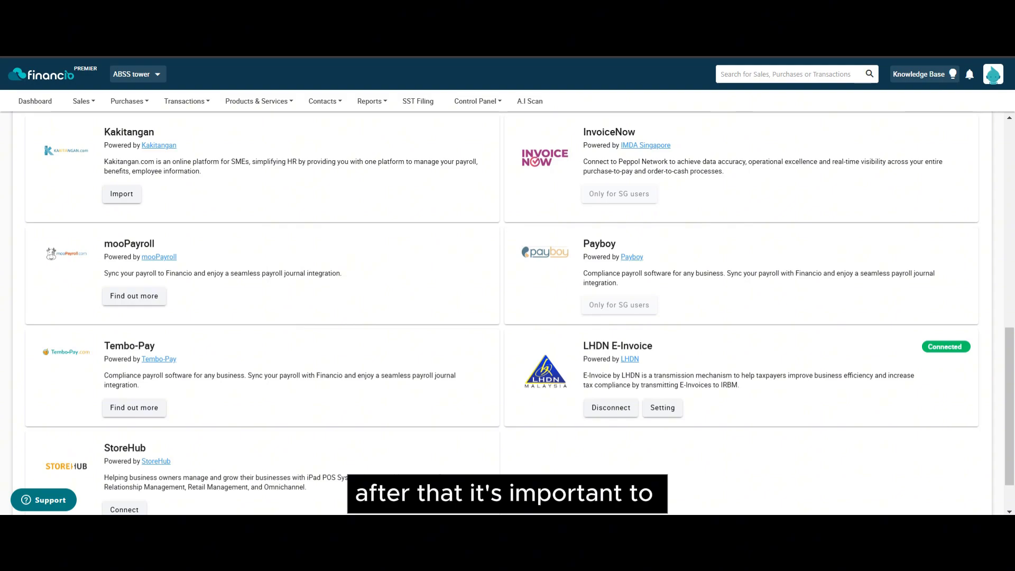
{"action": "scroll", "coordinate": [519, 261], "scroll_direction": "up", "scroll_amount": 8}
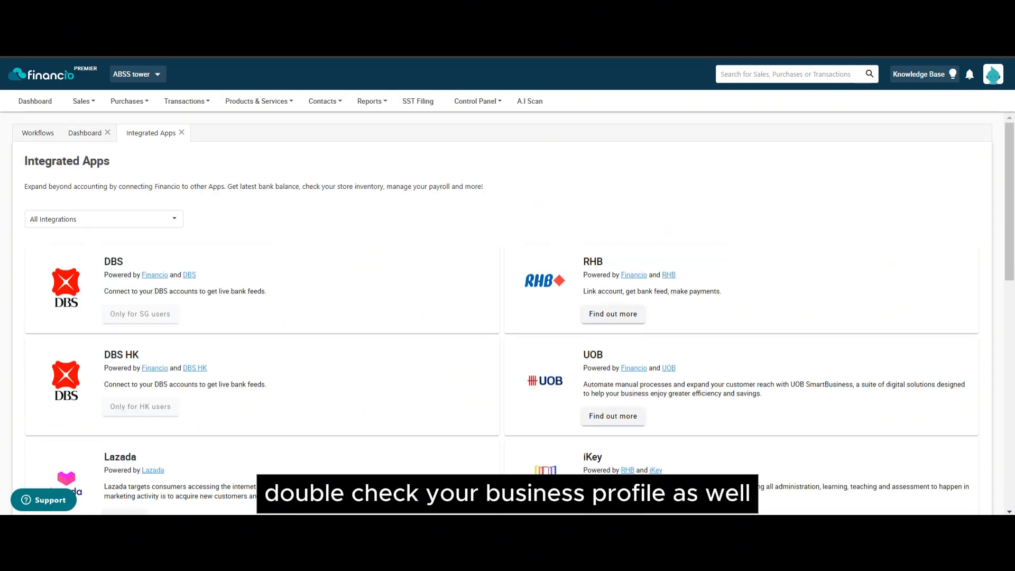
Step: Open the ABSS tower Business Profile and review its business info and LHDN e-invoice details
{"action": "mouse_move", "coordinate": [477, 101]}
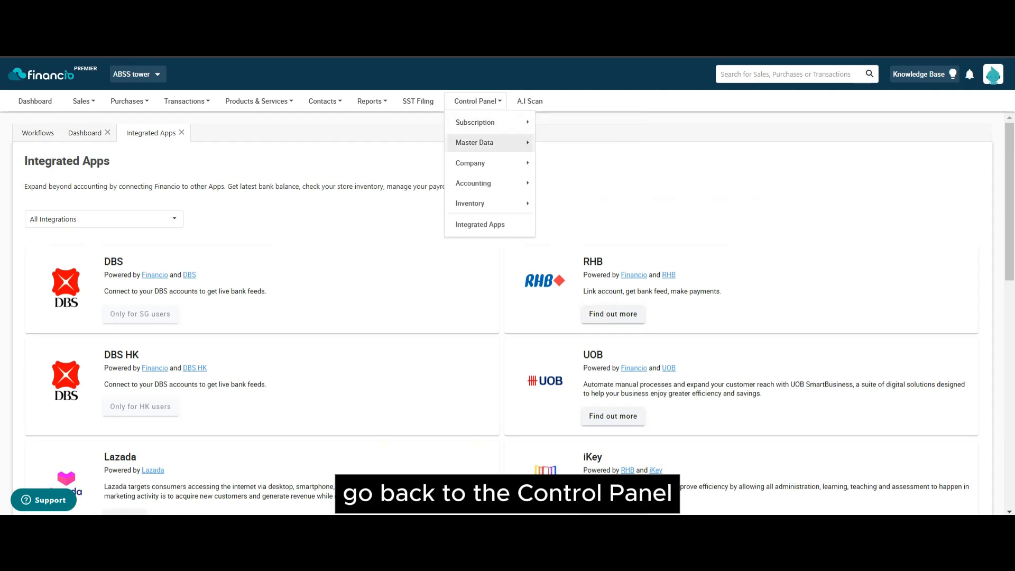
{"action": "mouse_move", "coordinate": [490, 163]}
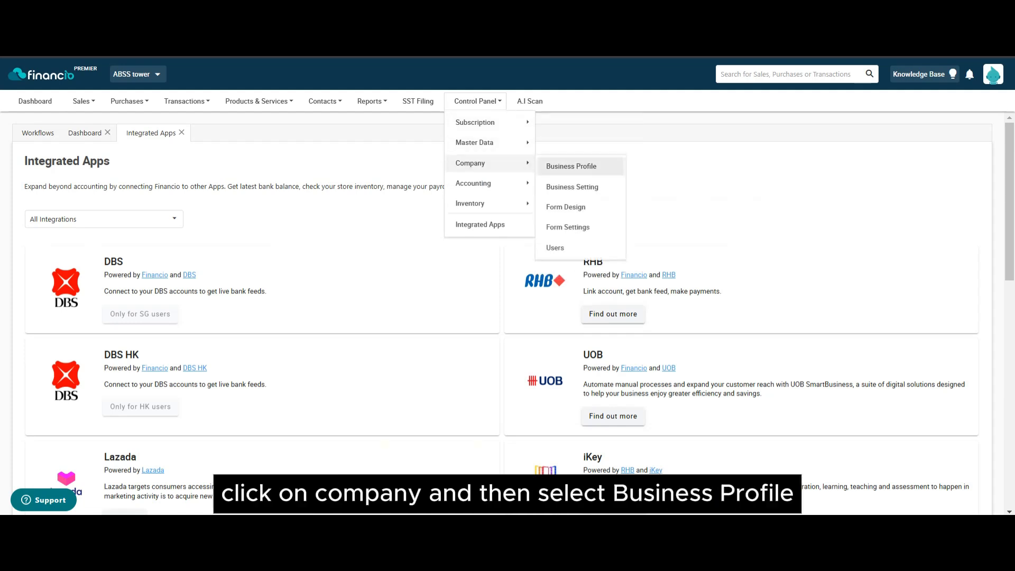
{"action": "left_click", "coordinate": [571, 166]}
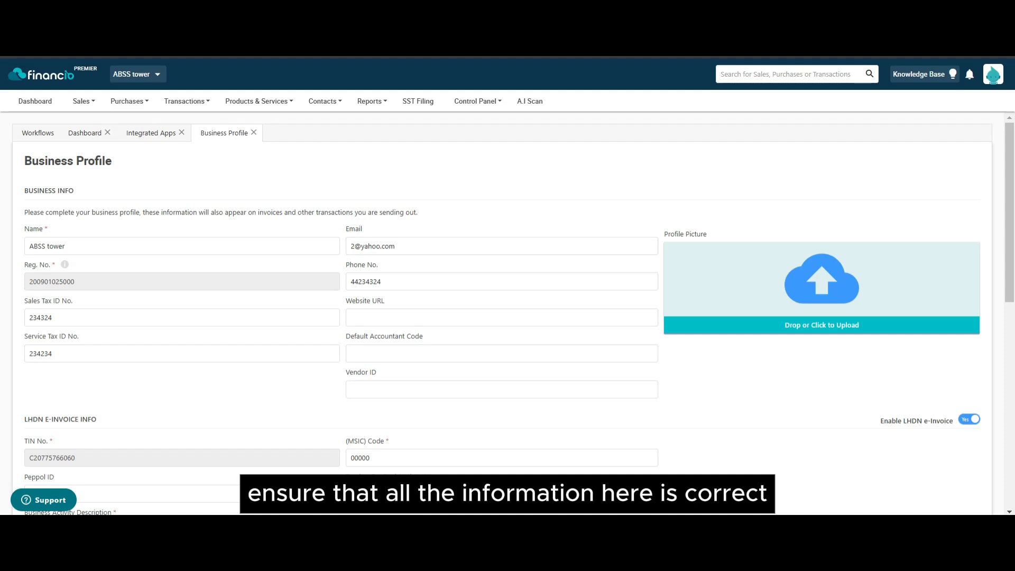
{"action": "scroll", "coordinate": [508, 311], "scroll_direction": "down", "scroll_amount": 4}
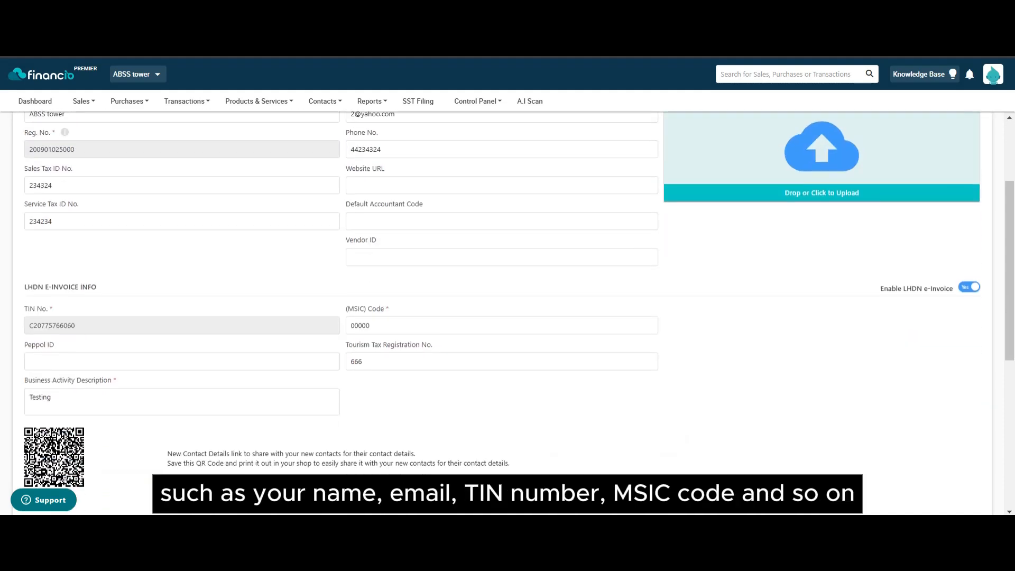
{"action": "scroll", "coordinate": [508, 312], "scroll_direction": "down", "scroll_amount": 5}
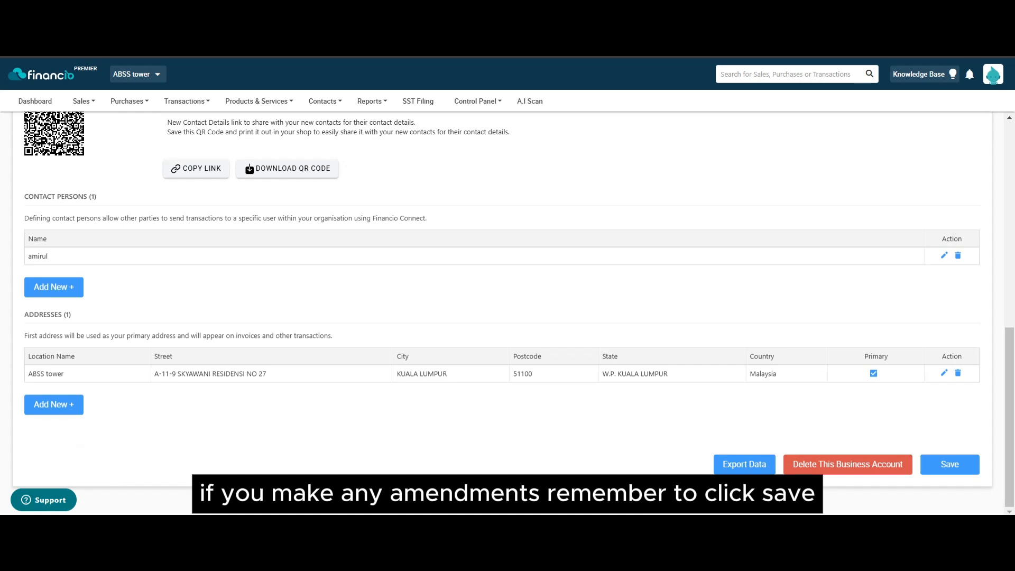
{"action": "scroll", "coordinate": [507, 312], "scroll_direction": "up", "scroll_amount": 10}
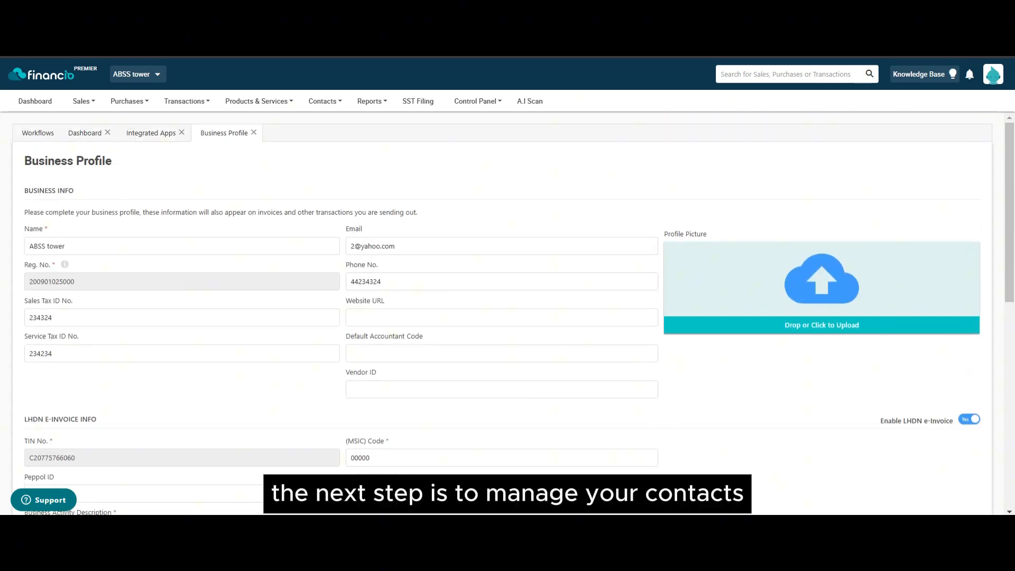
Step: Close Business Profile and search the Contact List for 'century'
{"action": "left_click", "coordinate": [254, 133]}
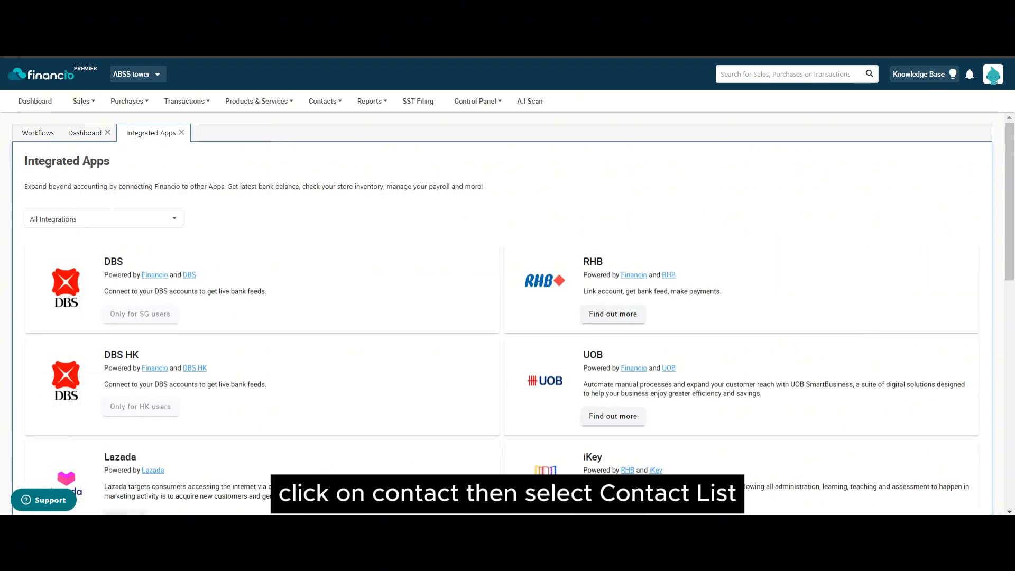
{"action": "left_click", "coordinate": [325, 101]}
{"action": "left_click", "coordinate": [330, 122]}
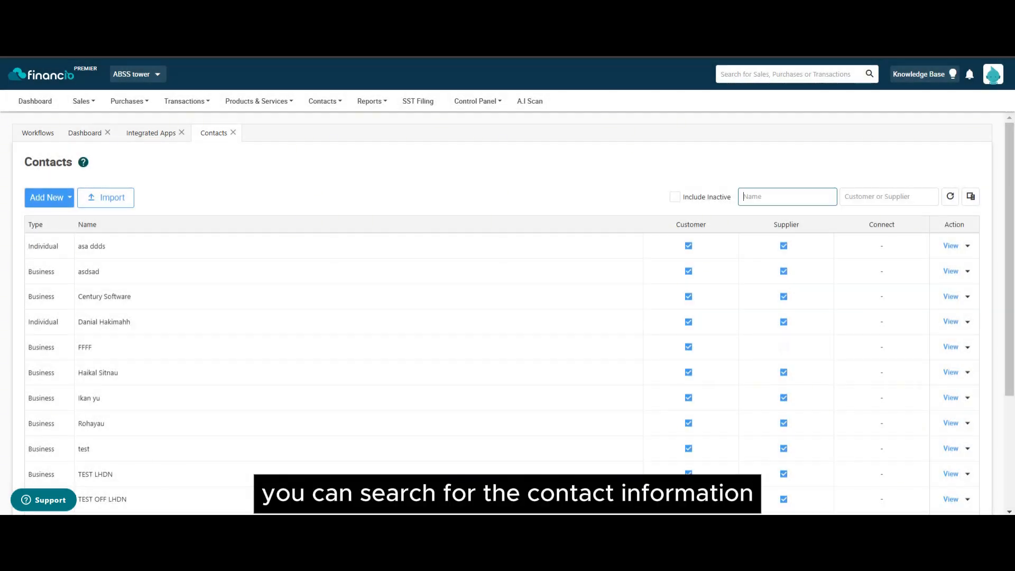
{"action": "type", "text": "century"}
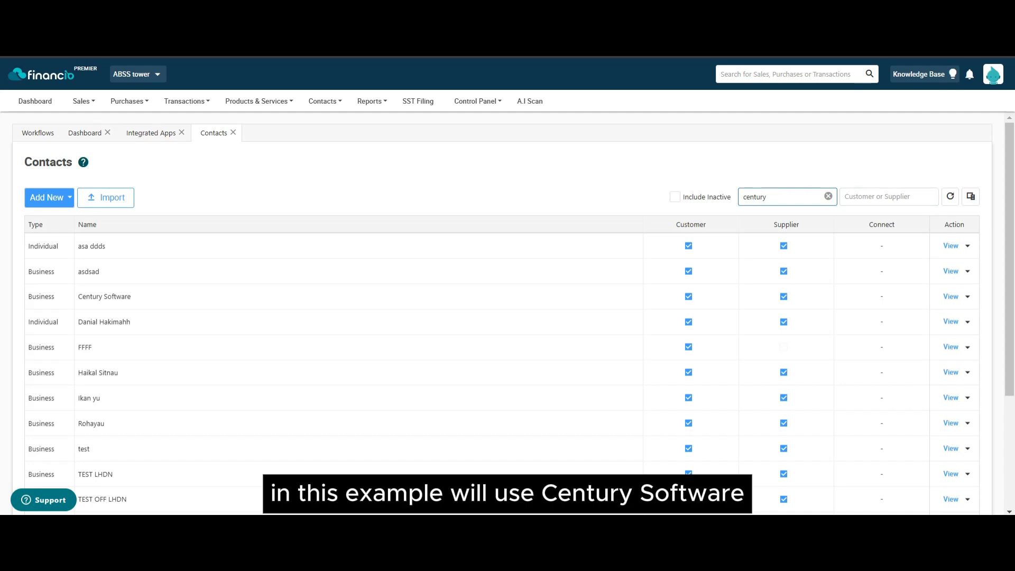
{"action": "left_click", "coordinate": [951, 197]}
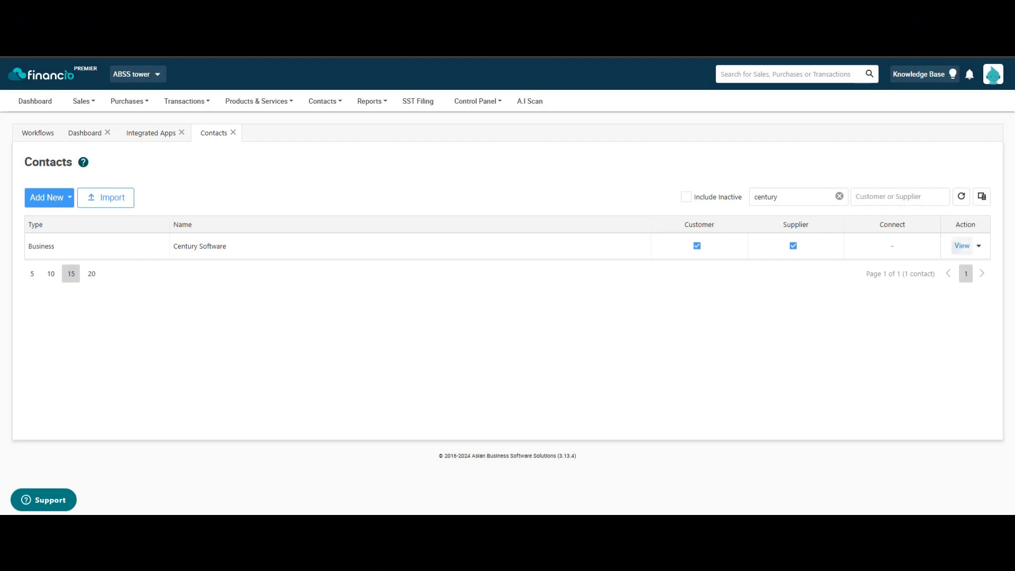
Step: View Century Software's contact details and review its LHDN and business info
{"action": "left_click", "coordinate": [952, 245]}
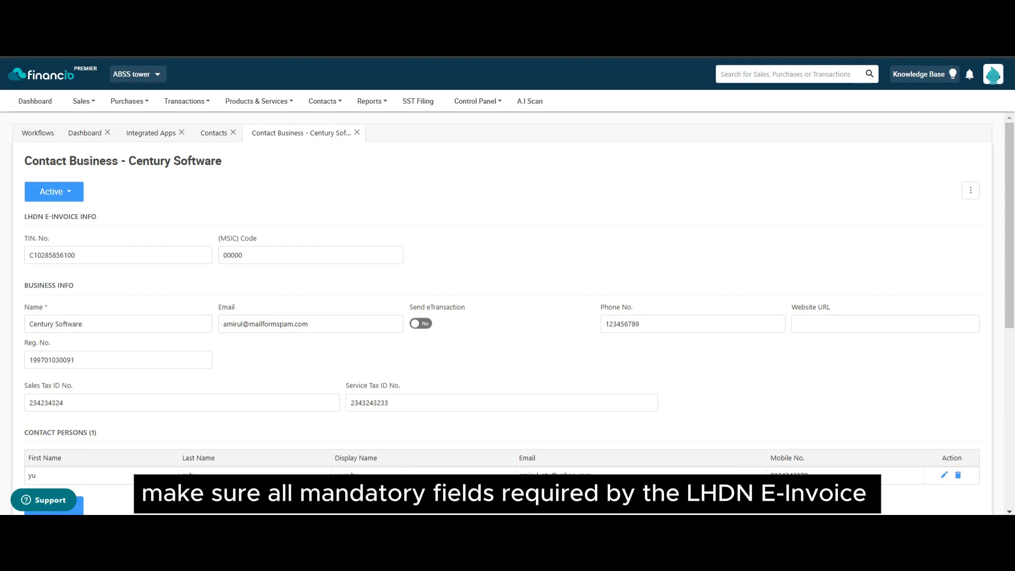
{"action": "scroll", "coordinate": [507, 312], "scroll_direction": "down", "scroll_amount": 4}
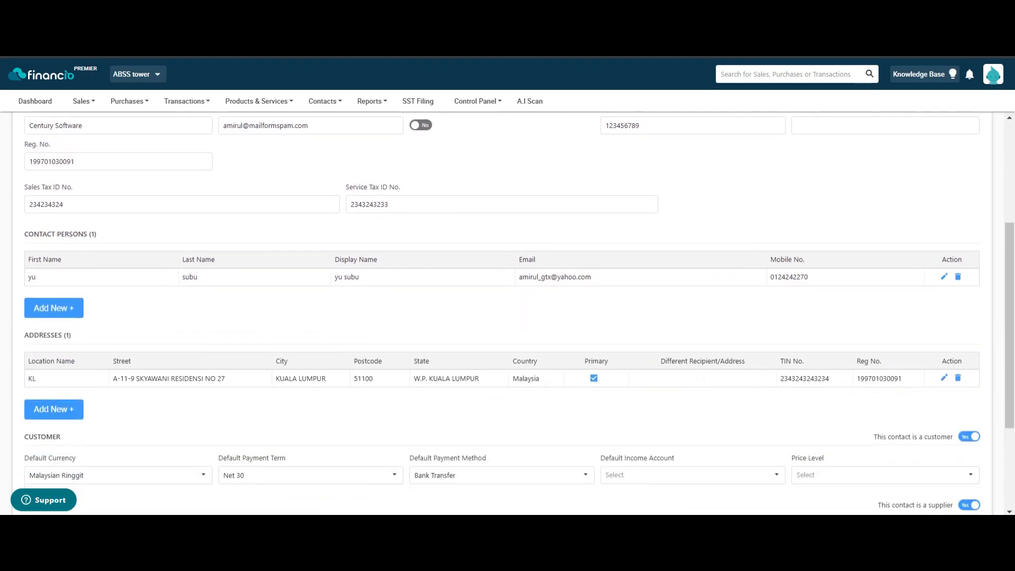
{"action": "scroll", "coordinate": [508, 312], "scroll_direction": "down", "scroll_amount": 3}
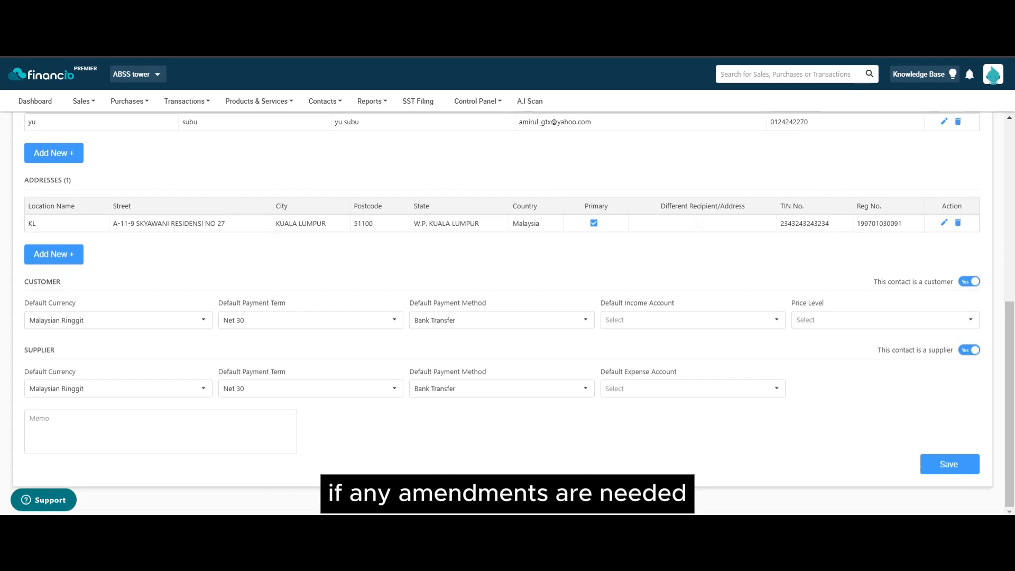
{"action": "scroll", "coordinate": [508, 312], "scroll_direction": "up", "scroll_amount": 7}
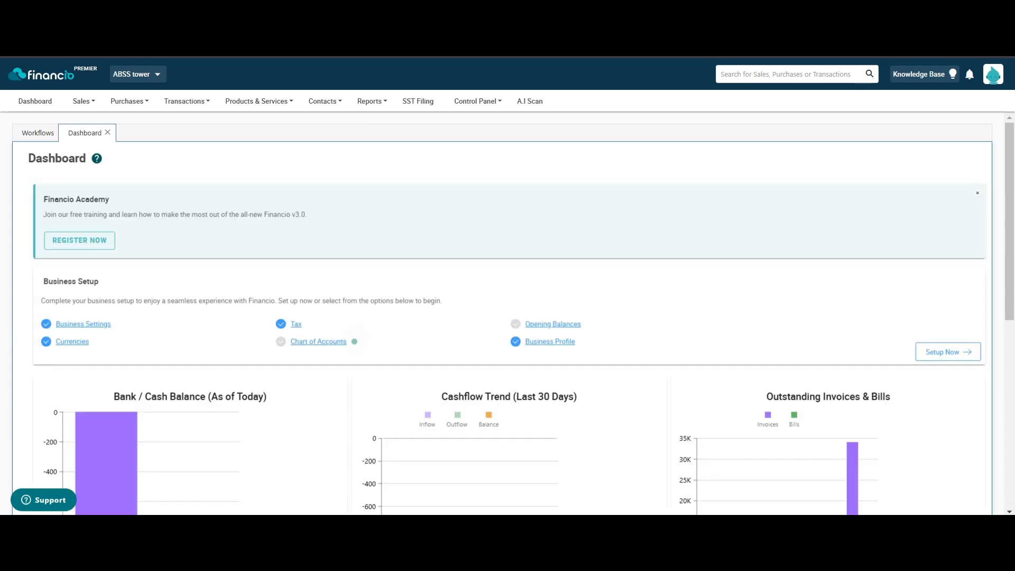
Step: Start a new sales invoice for Century Software dated 01/11/2024
{"action": "mouse_move", "coordinate": [83, 101]}
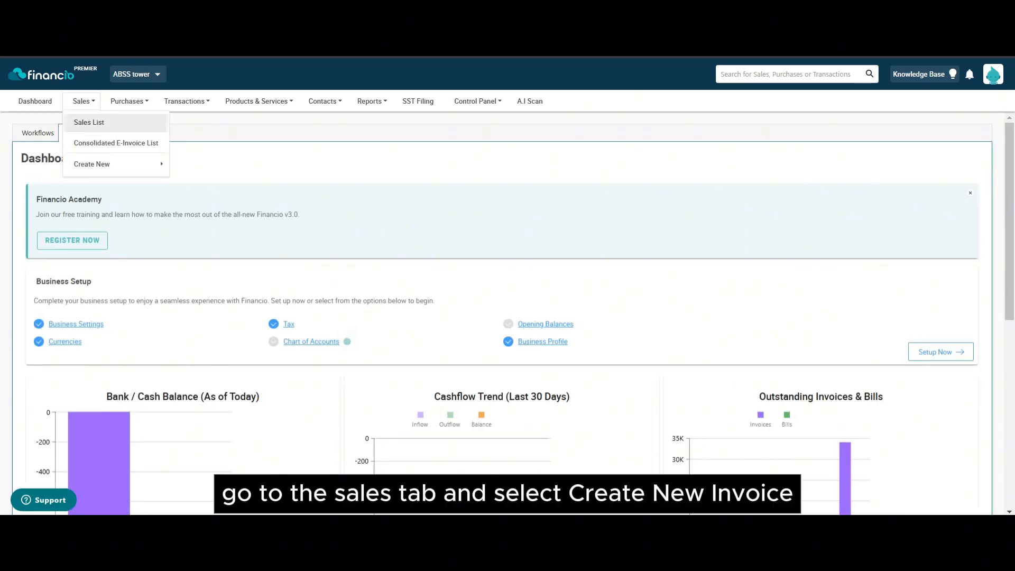
{"action": "mouse_move", "coordinate": [115, 165]}
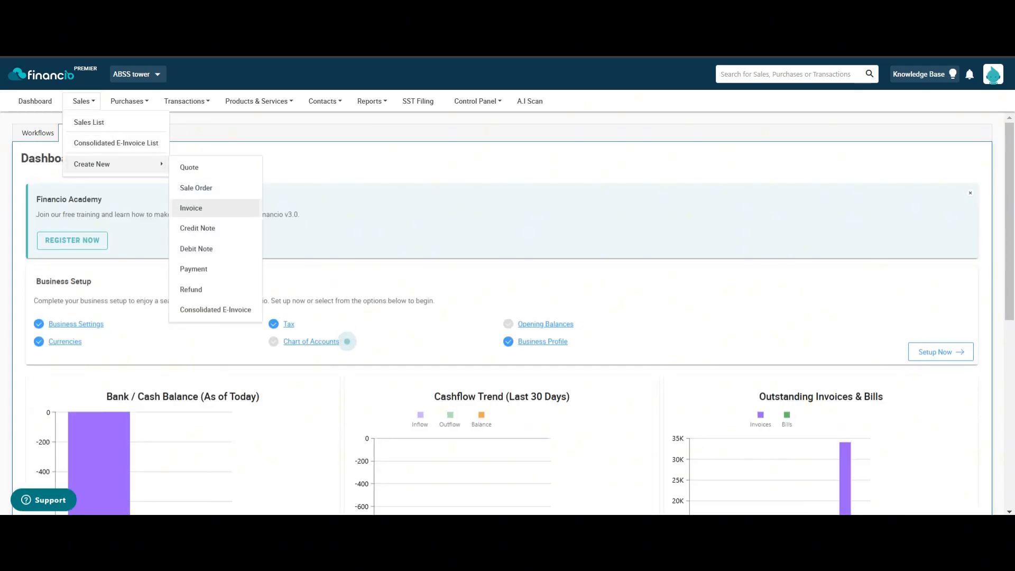
{"action": "left_click", "coordinate": [239, 208]}
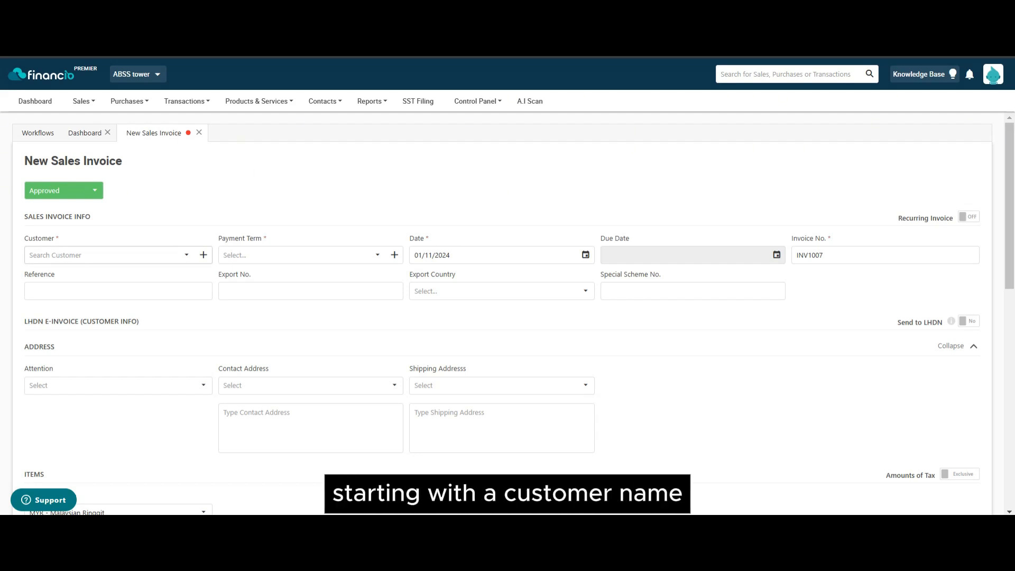
{"action": "left_click", "coordinate": [103, 256]}
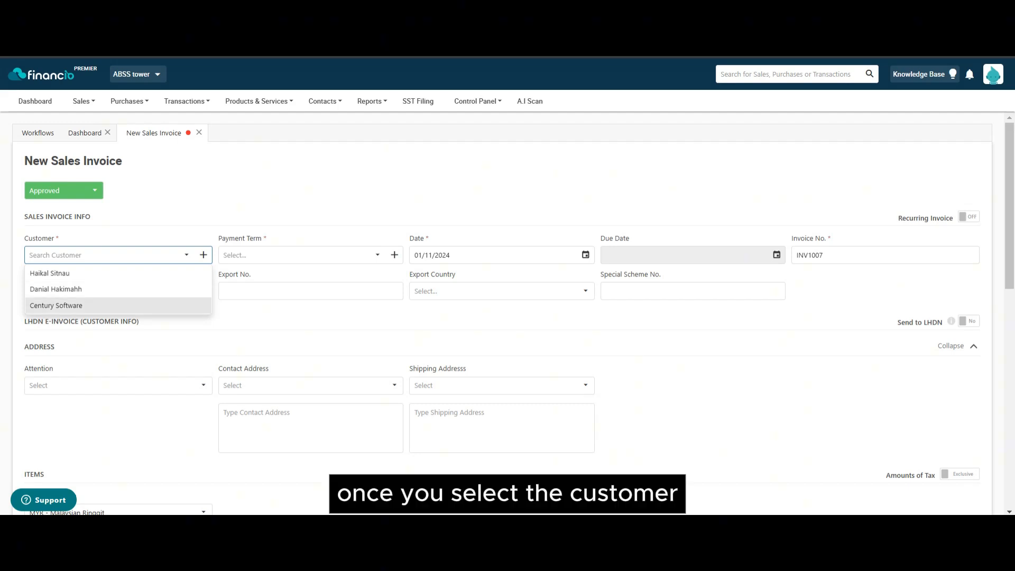
{"action": "left_click", "coordinate": [56, 305]}
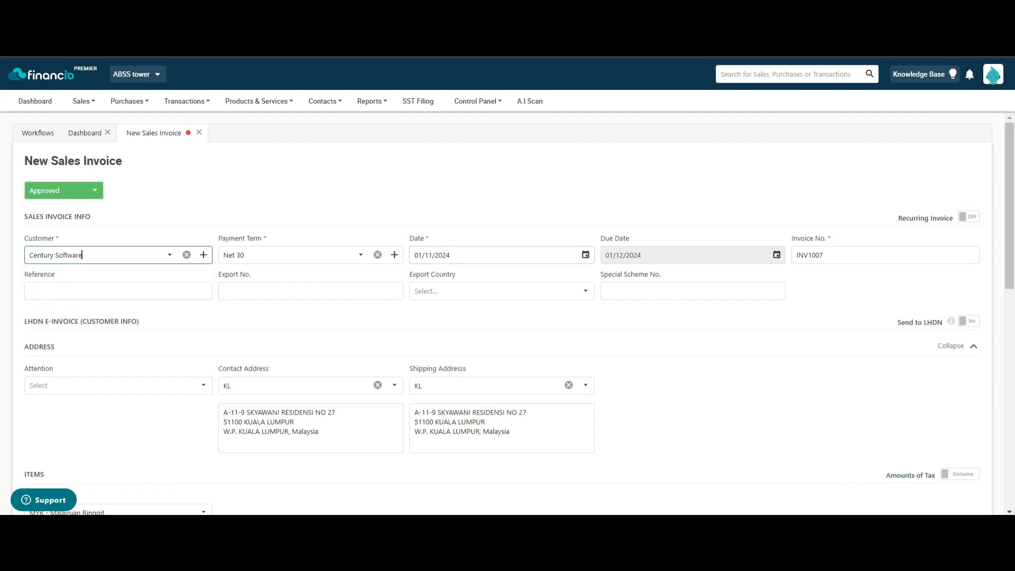
{"action": "left_click", "coordinate": [494, 255]}
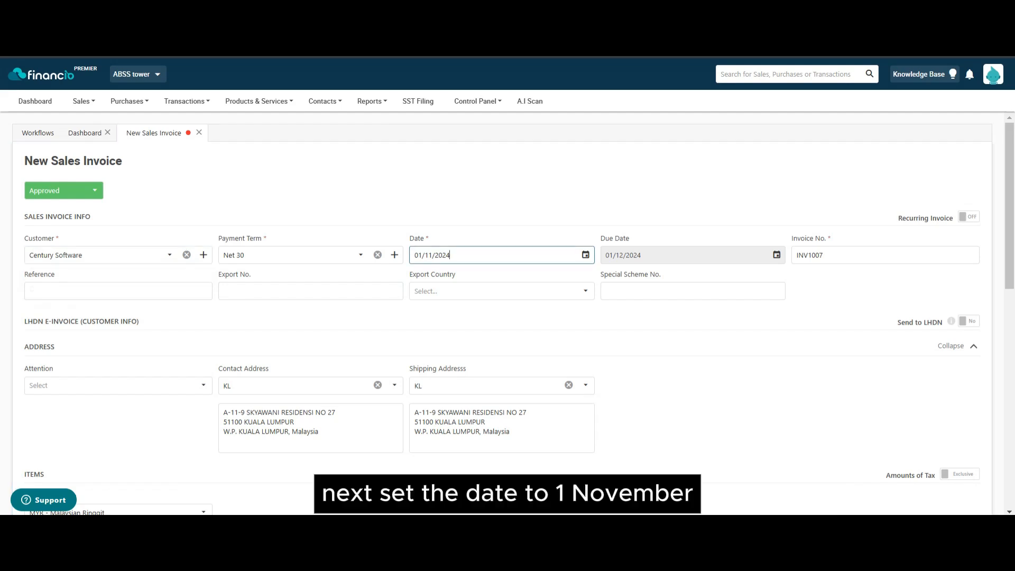
{"action": "left_click", "coordinate": [582, 196]}
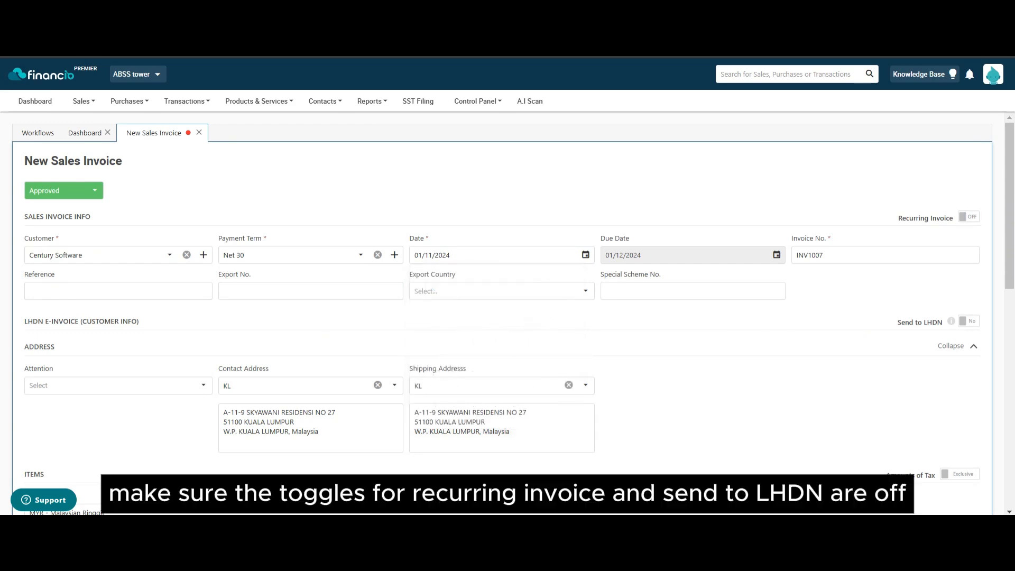
Step: Toggle Send to LHDN on and back off so it stays No
{"action": "left_click", "coordinate": [969, 321]}
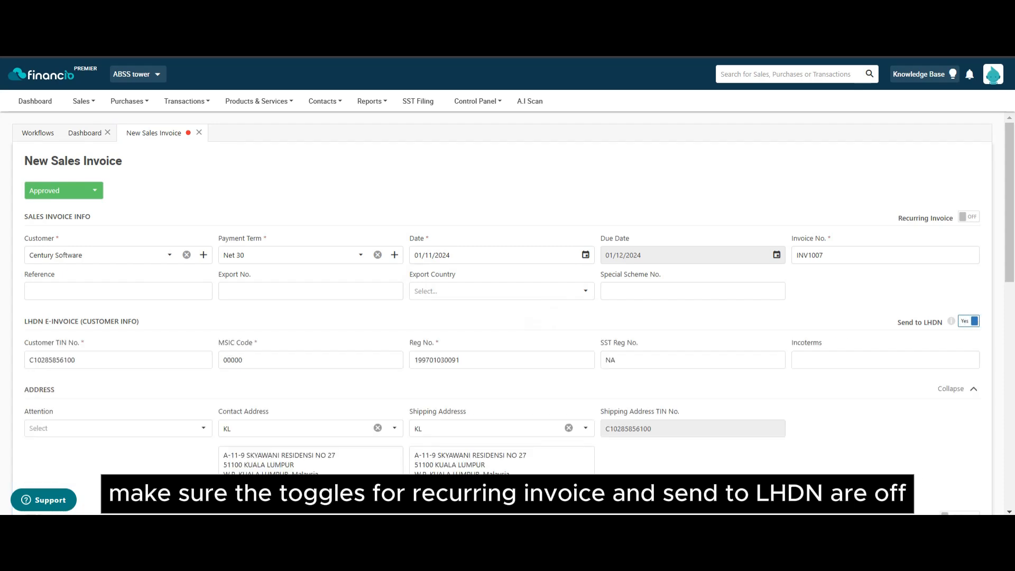
{"action": "left_click", "coordinate": [969, 321]}
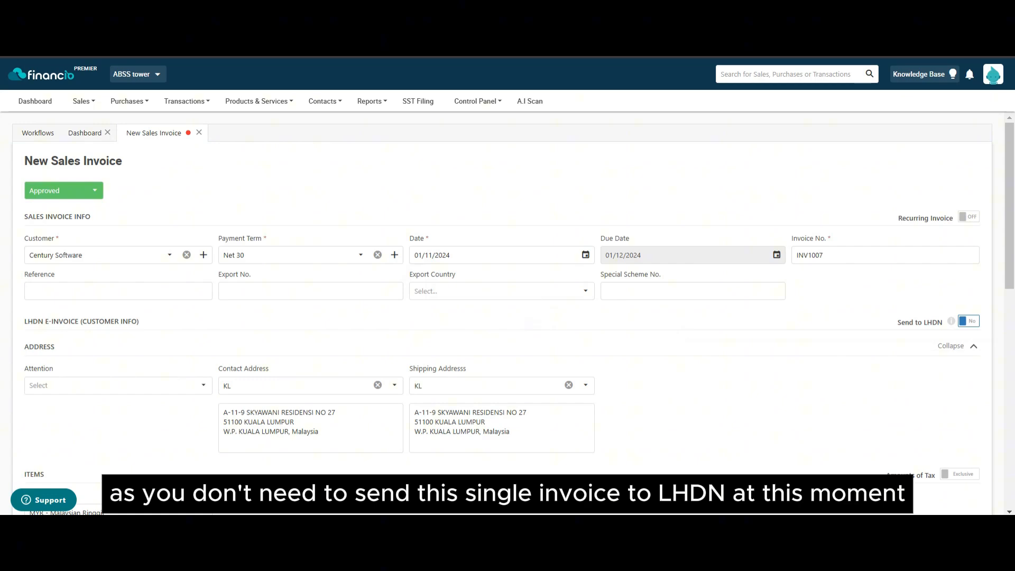
{"action": "scroll", "coordinate": [503, 312], "scroll_direction": "down", "scroll_amount": 4}
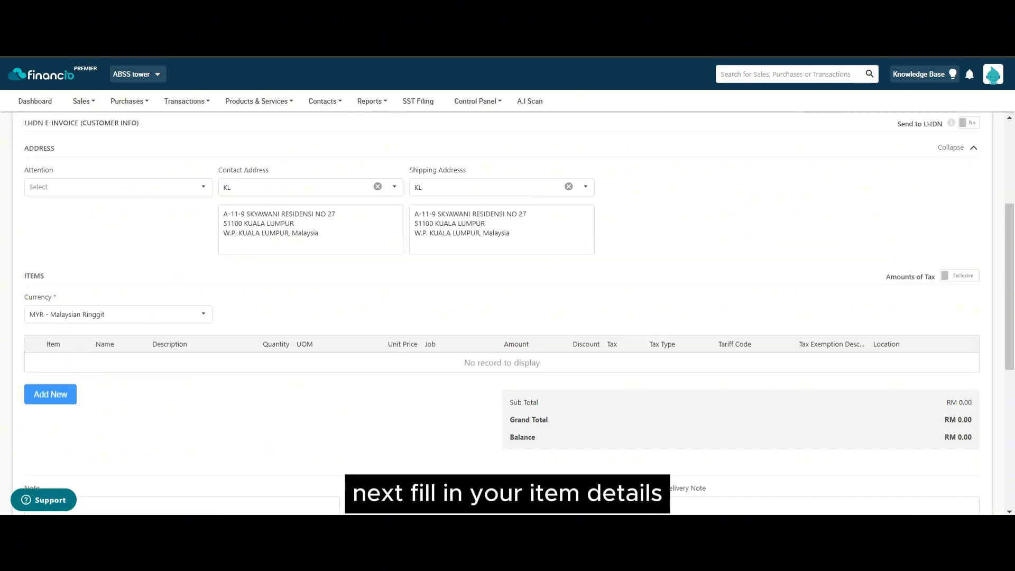
Step: Add a Sales Income item line named 'test', quantity 1 at unit price 100
{"action": "left_click", "coordinate": [50, 394]}
{"action": "left_click", "coordinate": [314, 377]}
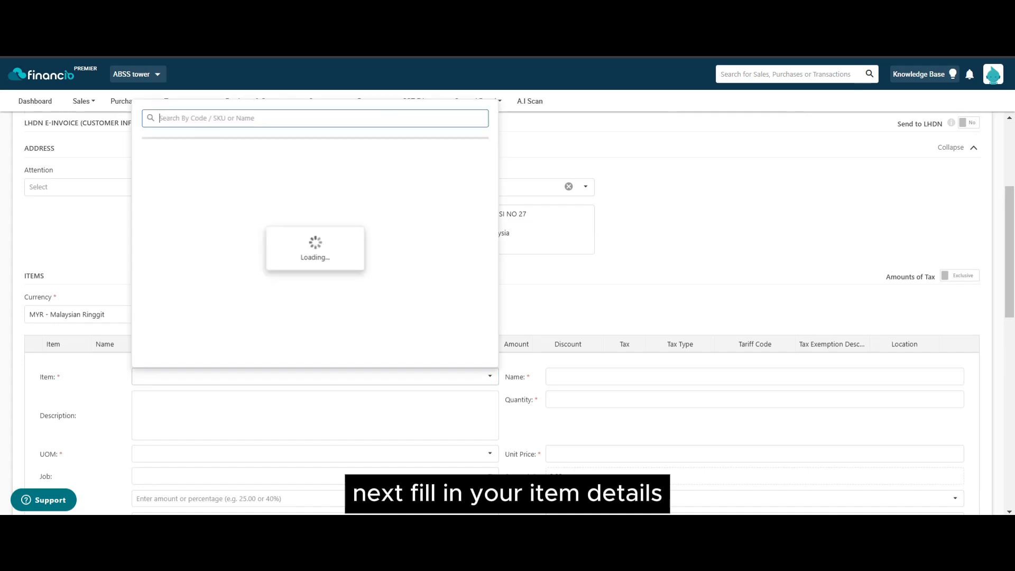
{"action": "type", "text": "sales"}
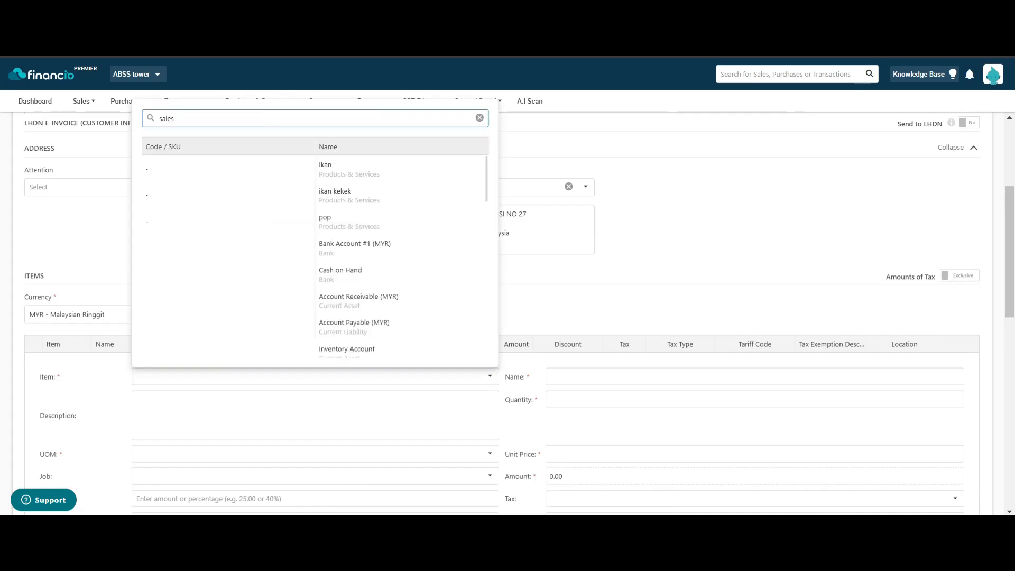
{"action": "left_click", "coordinate": [338, 169]}
{"action": "left_click", "coordinate": [754, 377]}
{"action": "type", "text": "t"}
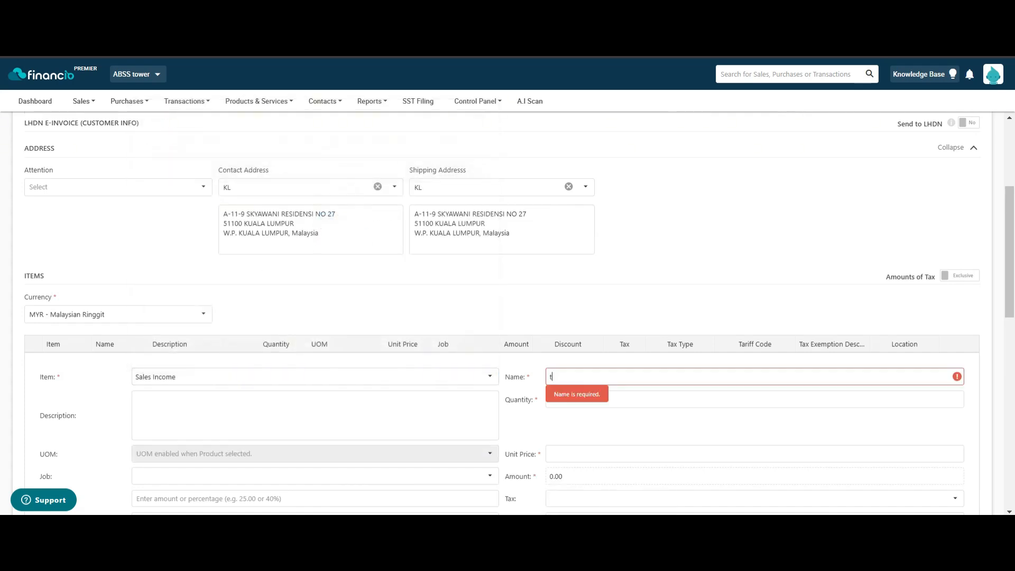
{"action": "type", "text": "est"}
{"action": "key", "text": "Tab"}
{"action": "type", "text": "1"}
{"action": "key", "text": "Tab"}
{"action": "type", "text": "100"}
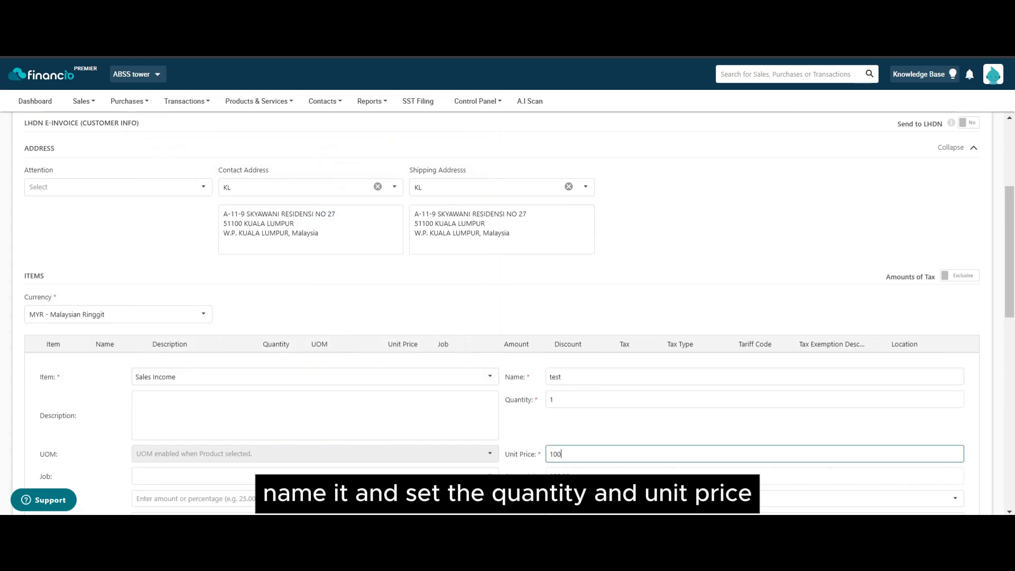
{"action": "key", "text": "Tab"}
Step: Set the line's tax type to 02 - Service Tax with exemption description 'test'
{"action": "scroll", "coordinate": [502, 313], "scroll_direction": "down", "scroll_amount": 2}
{"action": "left_click", "coordinate": [315, 389]}
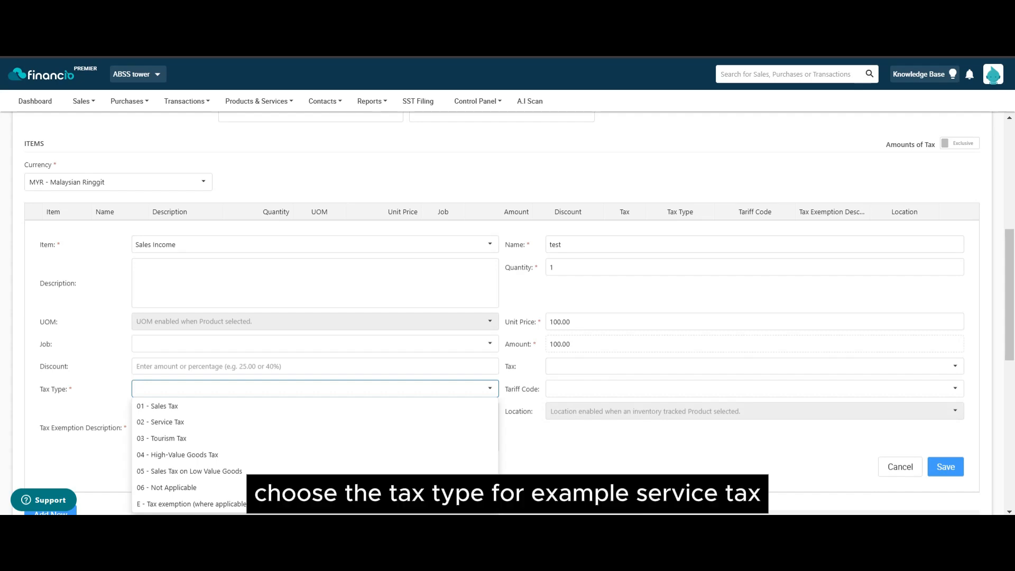
{"action": "left_click", "coordinate": [316, 422]}
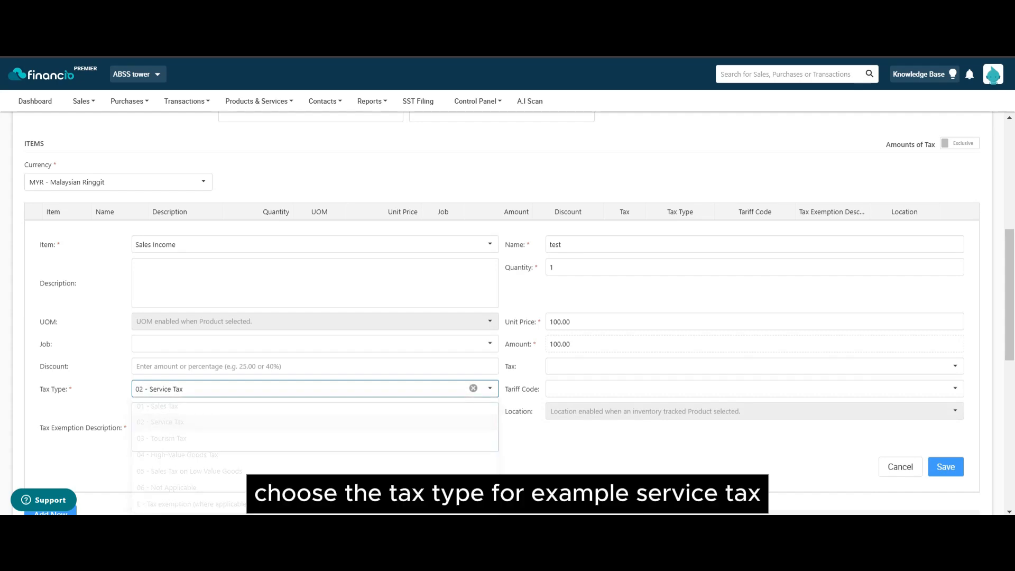
{"action": "left_click", "coordinate": [315, 427]}
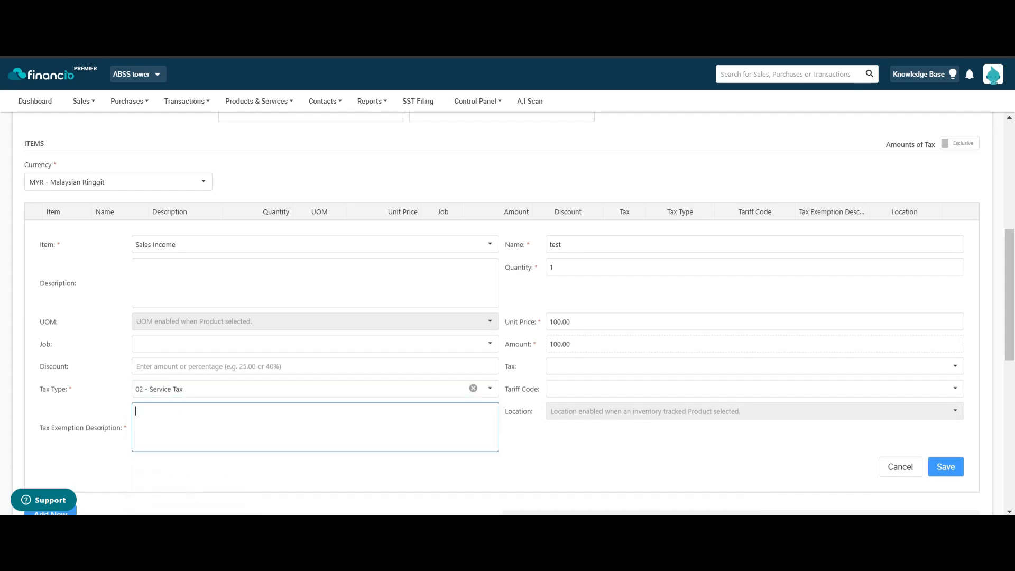
{"action": "type", "text": "ts"}
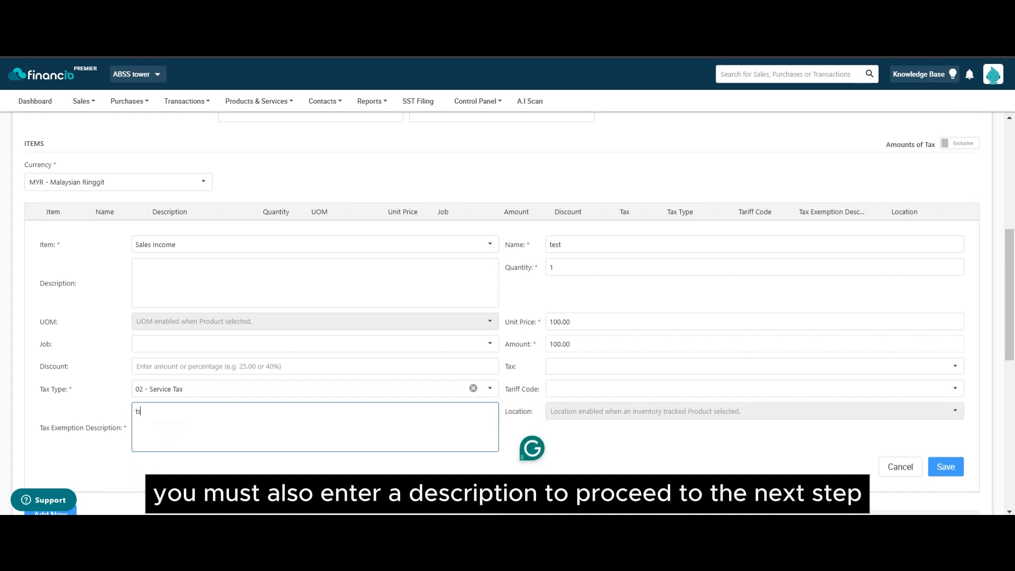
{"action": "key", "text": "ctrl+a"}
{"action": "type", "text": "test"}
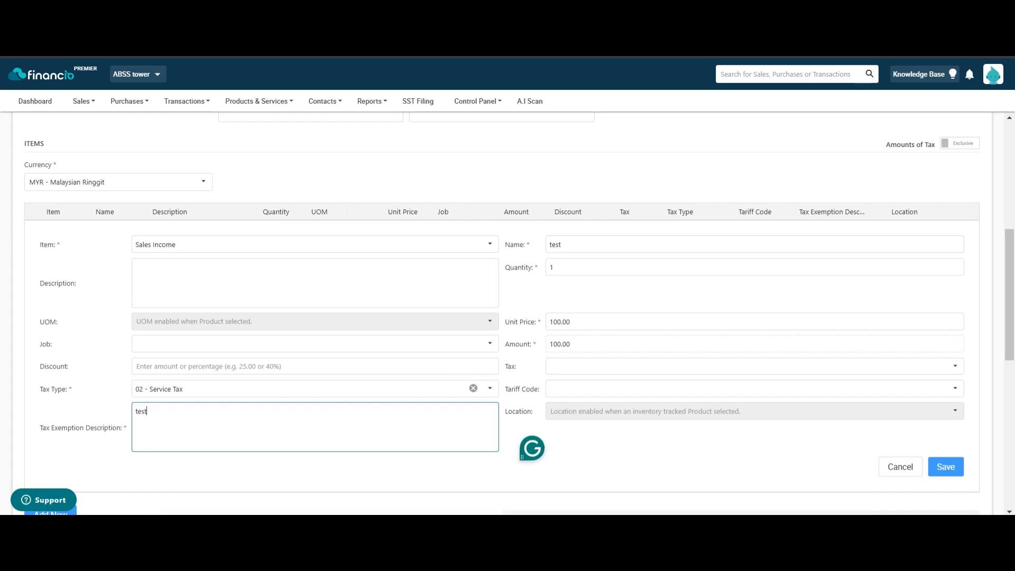
{"action": "left_click", "coordinate": [687, 455]}
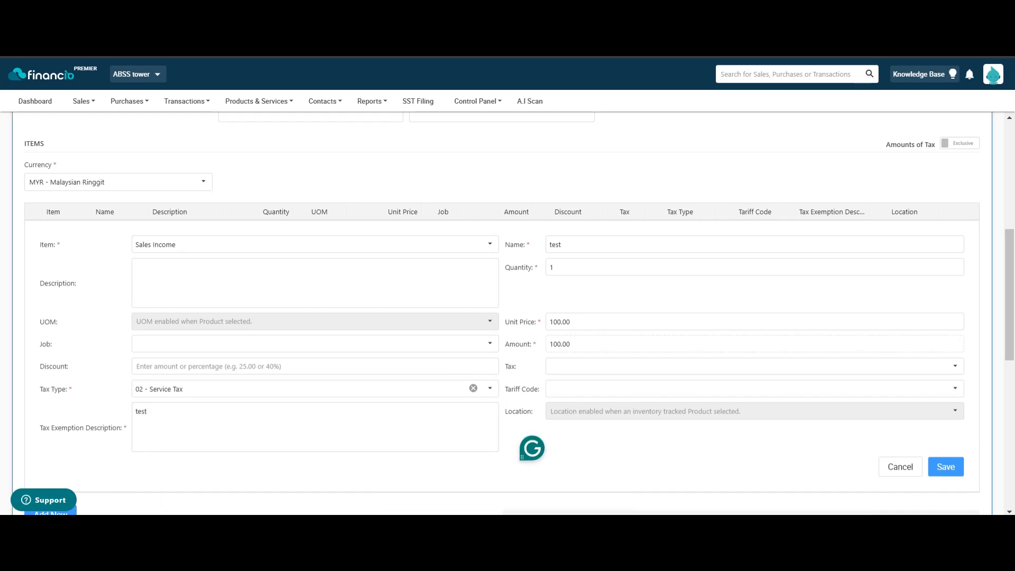
Step: Save the Sales Income line, then save sales invoice consolidate1
{"action": "left_click", "coordinate": [946, 467]}
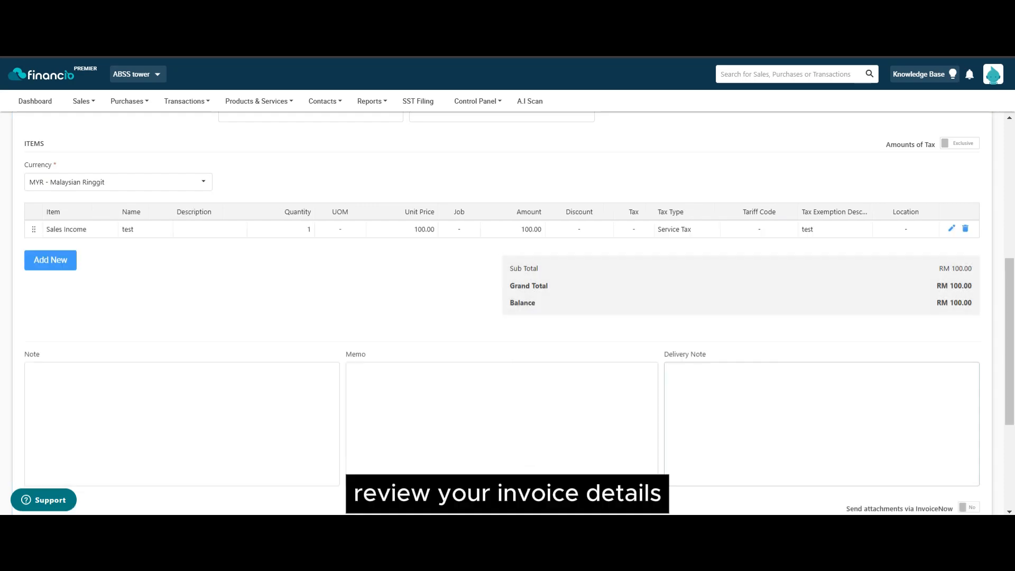
{"action": "scroll", "coordinate": [502, 313], "scroll_direction": "up", "scroll_amount": 6}
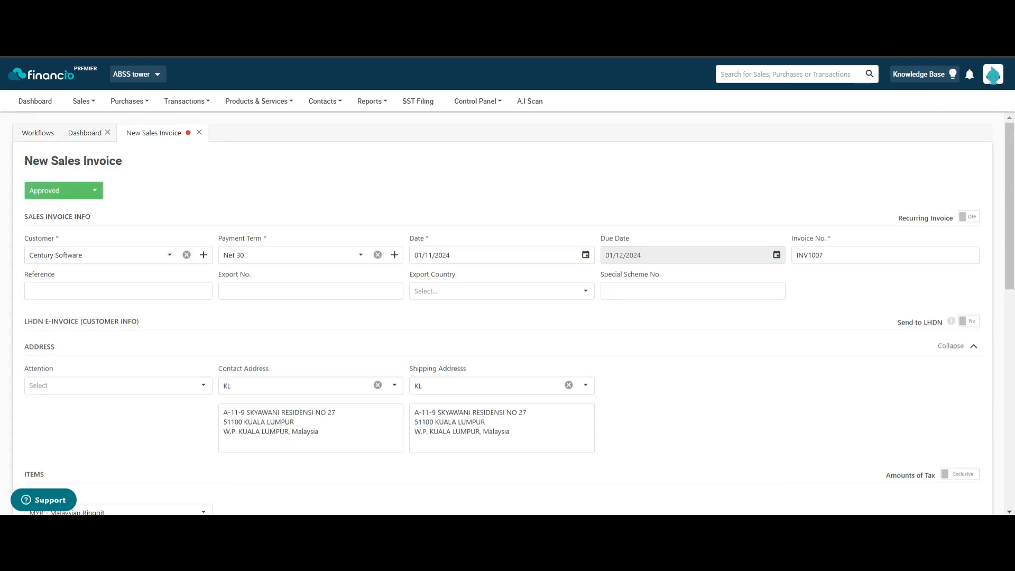
{"action": "scroll", "coordinate": [502, 313], "scroll_direction": "down", "scroll_amount": 10}
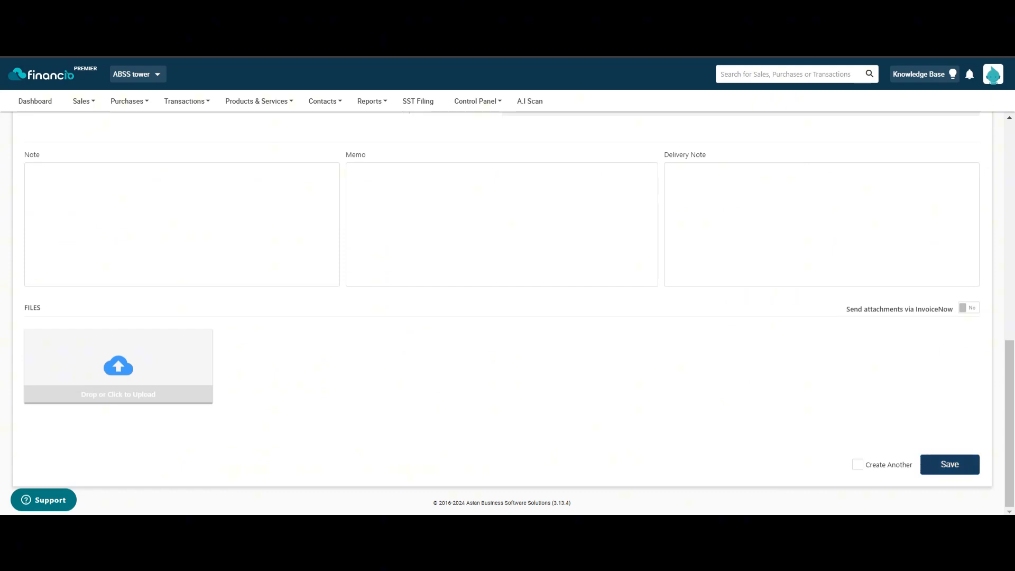
{"action": "left_click", "coordinate": [950, 465]}
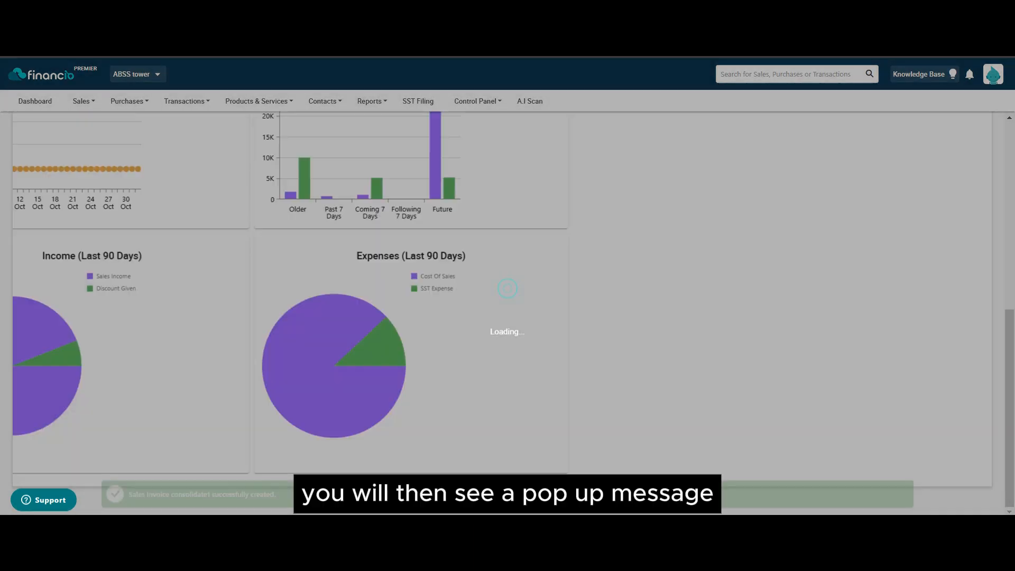
{"action": "scroll", "coordinate": [347, 342], "scroll_direction": "up", "scroll_amount": 5}
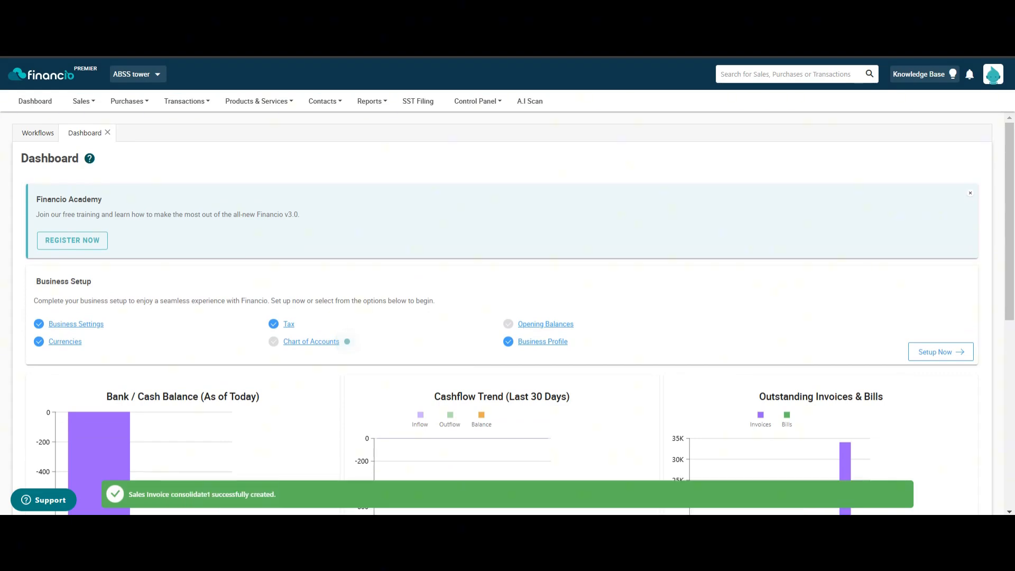
{"action": "mouse_move", "coordinate": [83, 101]}
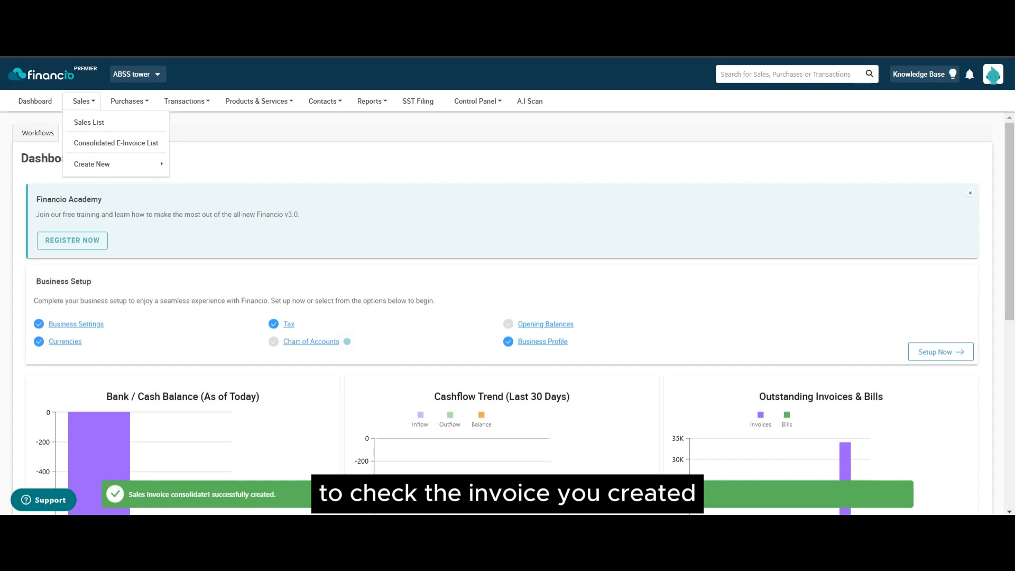
Step: Open the Sales List and check consolidate1 for Century Software at 100.00, Approved
{"action": "left_click", "coordinate": [89, 122]}
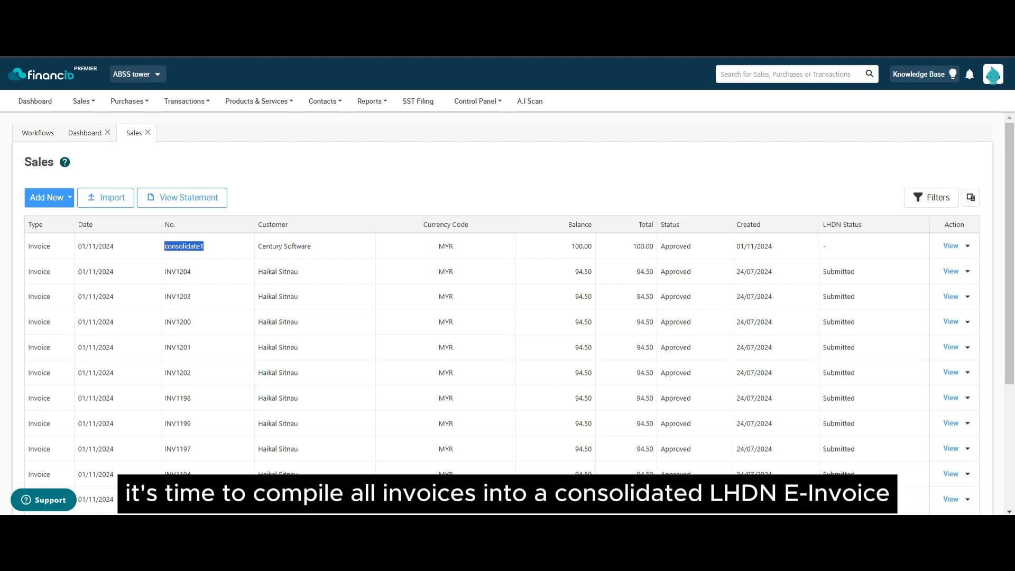
{"action": "left_click", "coordinate": [501, 174]}
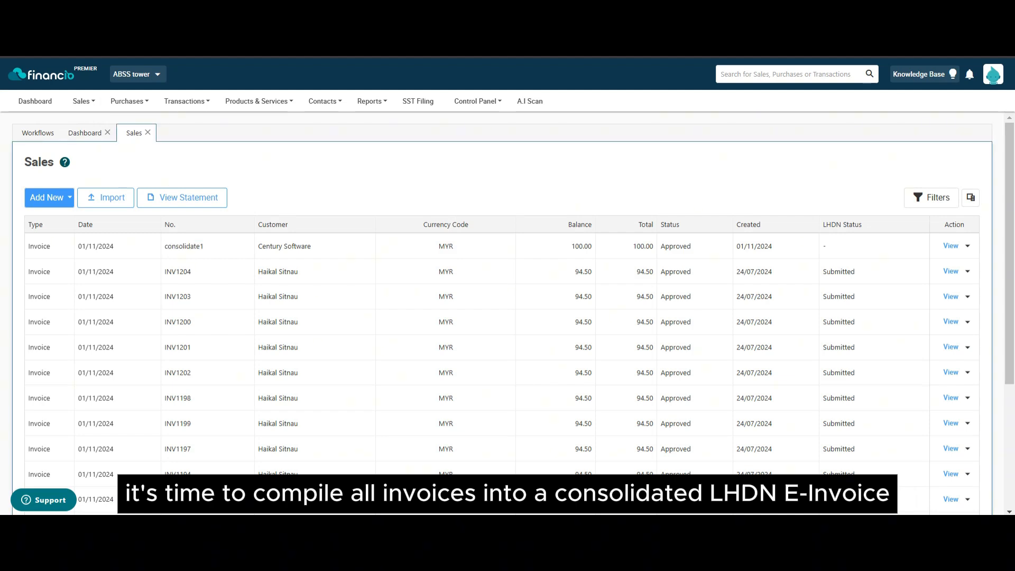
{"action": "mouse_move", "coordinate": [84, 101]}
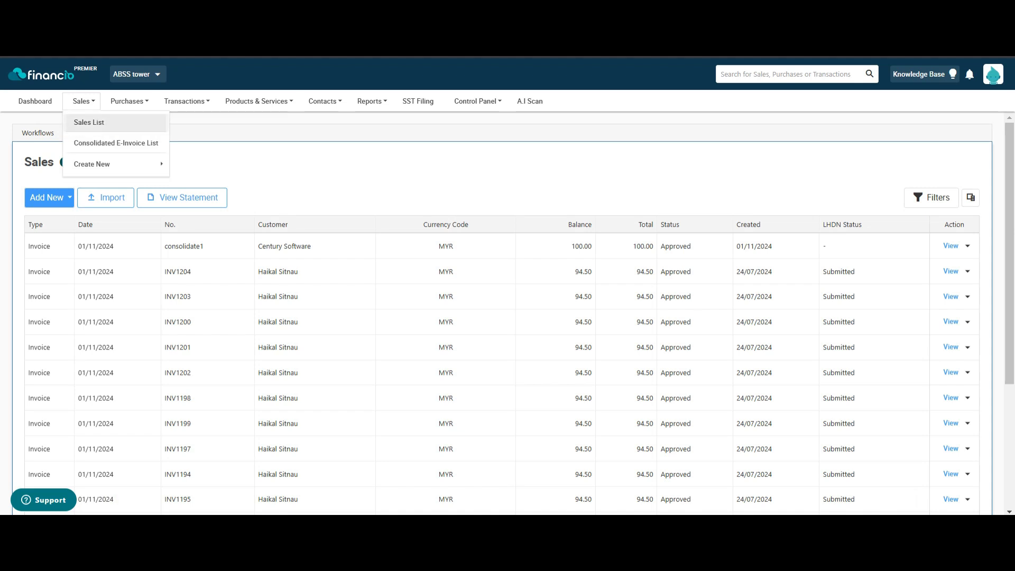
{"action": "mouse_move", "coordinate": [92, 164]}
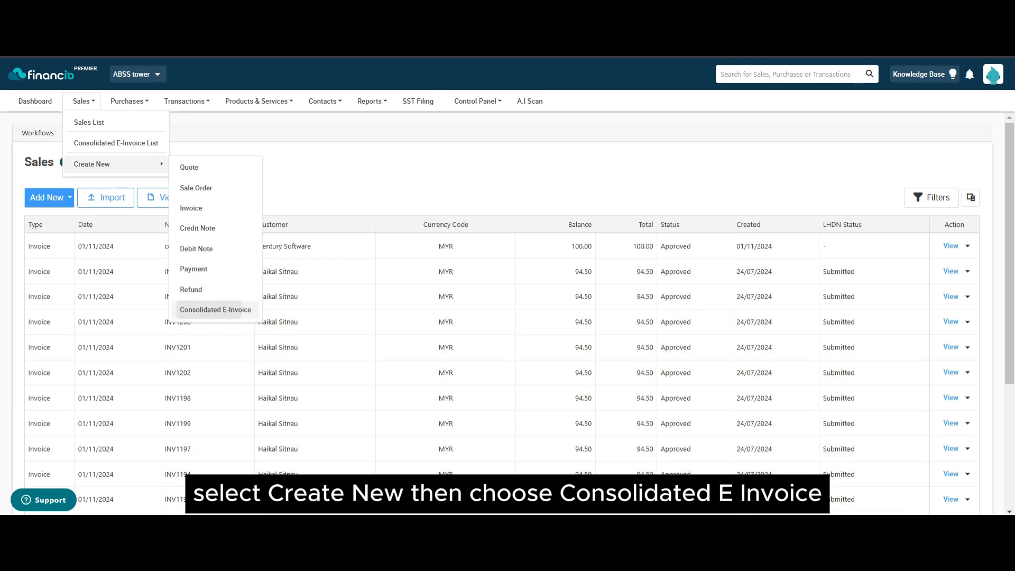
Step: Start a new consolidated e-invoice with registration number 123 and fill in the contact number
{"action": "left_click", "coordinate": [215, 309]}
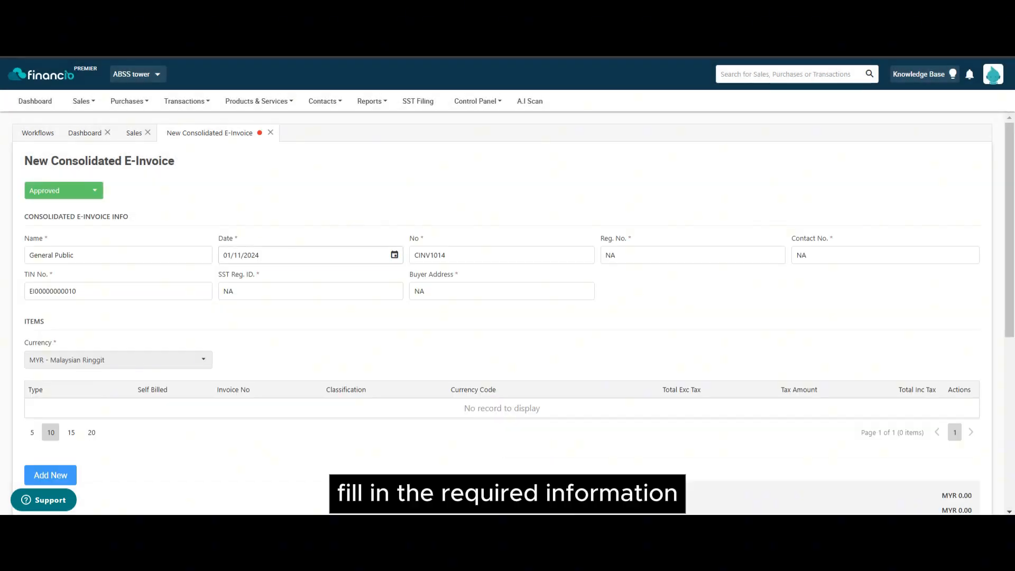
{"action": "double_click", "coordinate": [611, 255]}
{"action": "type", "text": "123"}
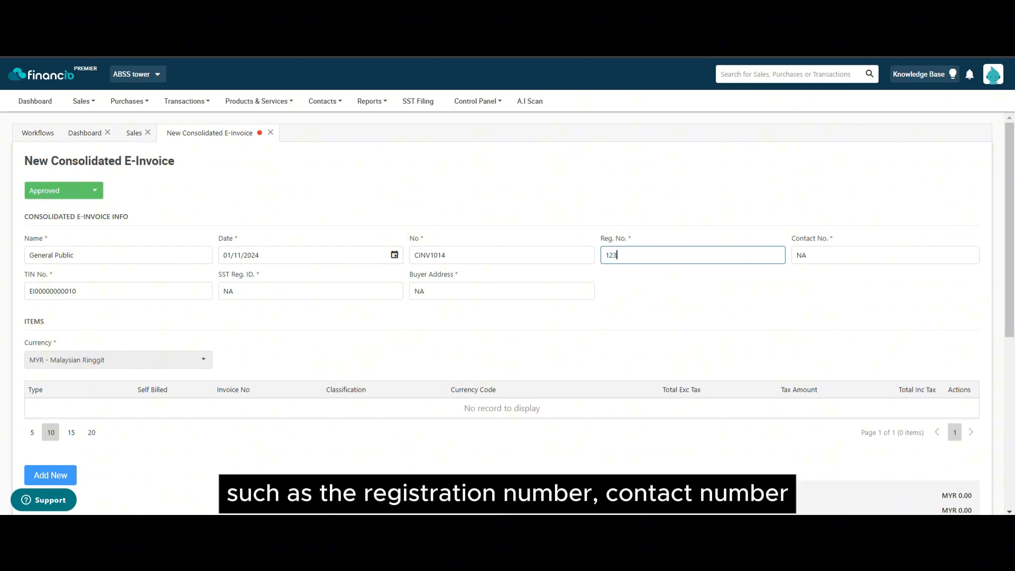
{"action": "key", "text": "Tab"}
{"action": "type", "text": "1"}
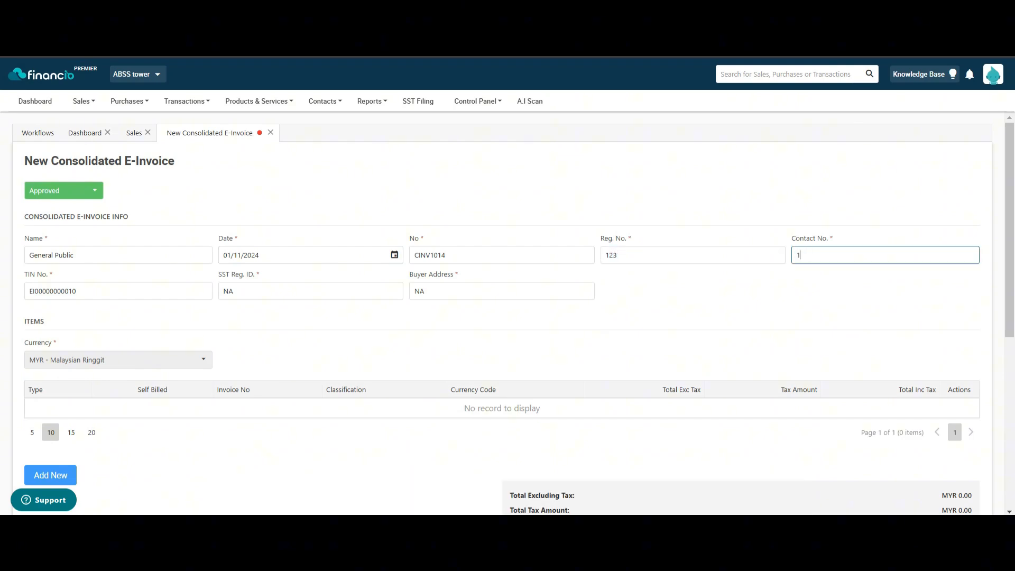
{"action": "key", "text": "BackSpace"}
Step: Enter SST registration ID 345 and Buyer Address Selangor, and open the Consolidated invoice picker
{"action": "double_click", "coordinate": [229, 292]}
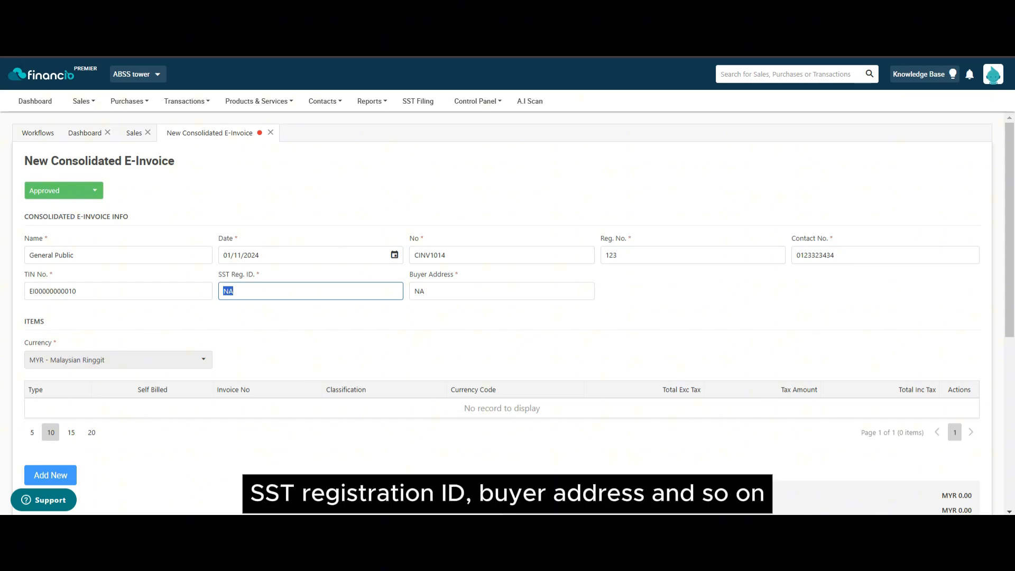
{"action": "type", "text": "345"}
{"action": "key", "text": "Tab"}
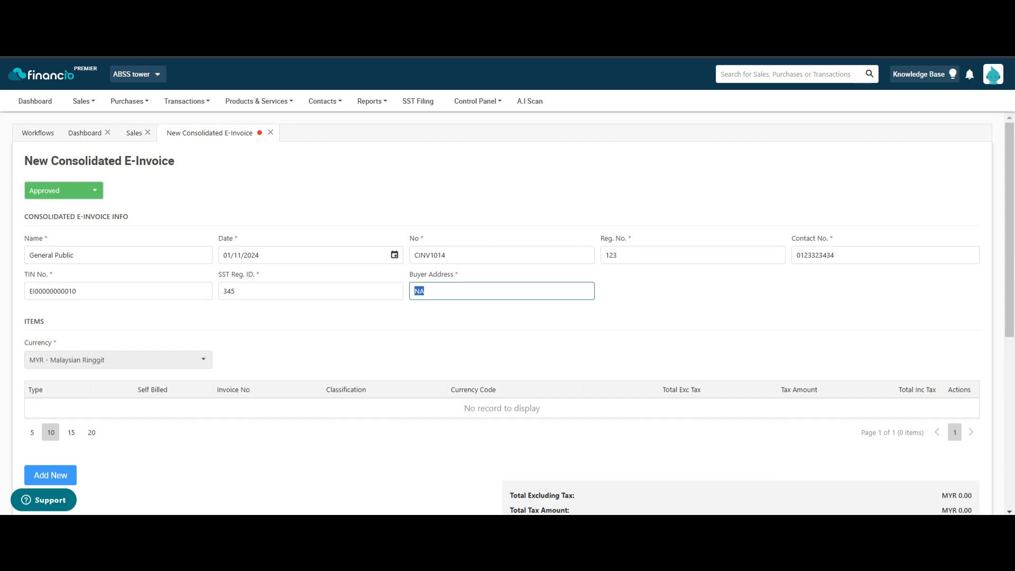
{"action": "type", "text": "Selangor"}
{"action": "scroll", "coordinate": [508, 312], "scroll_direction": "down", "scroll_amount": 1}
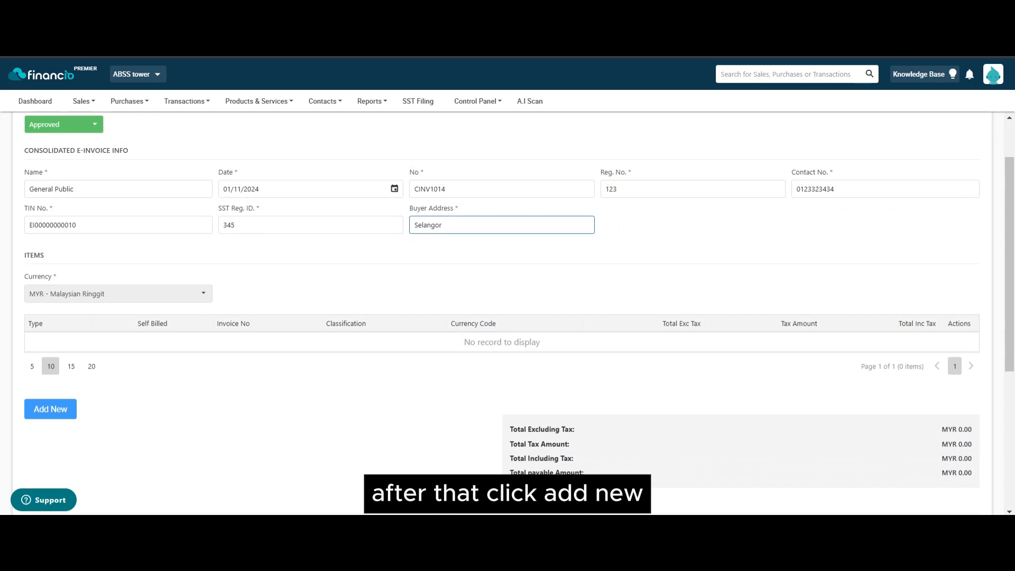
{"action": "left_click", "coordinate": [50, 409]}
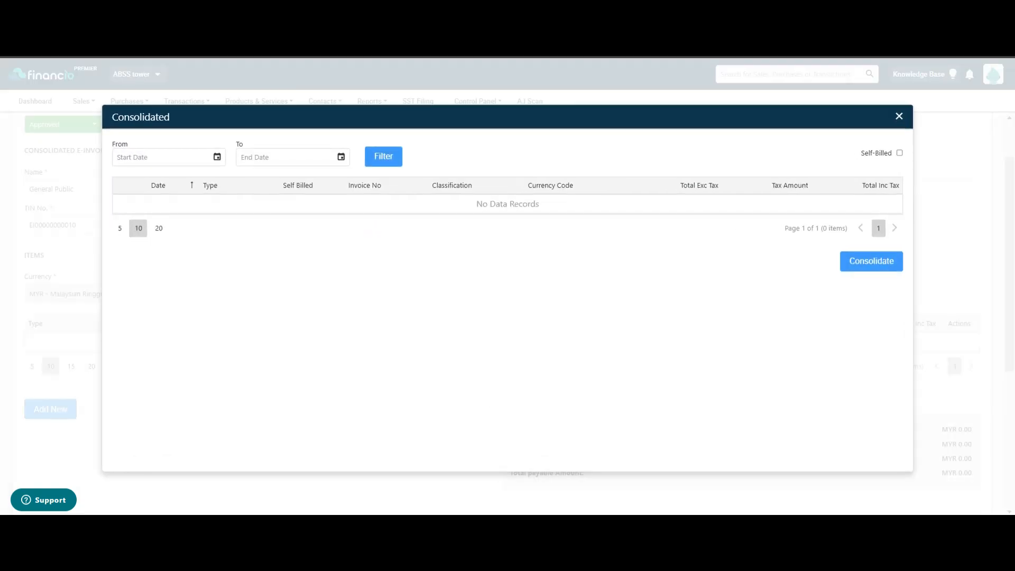
Step: Filter invoices from 01/11/2024 to 30/11/2024 and consolidate invoice consolidate1
{"action": "left_click", "coordinate": [217, 157]}
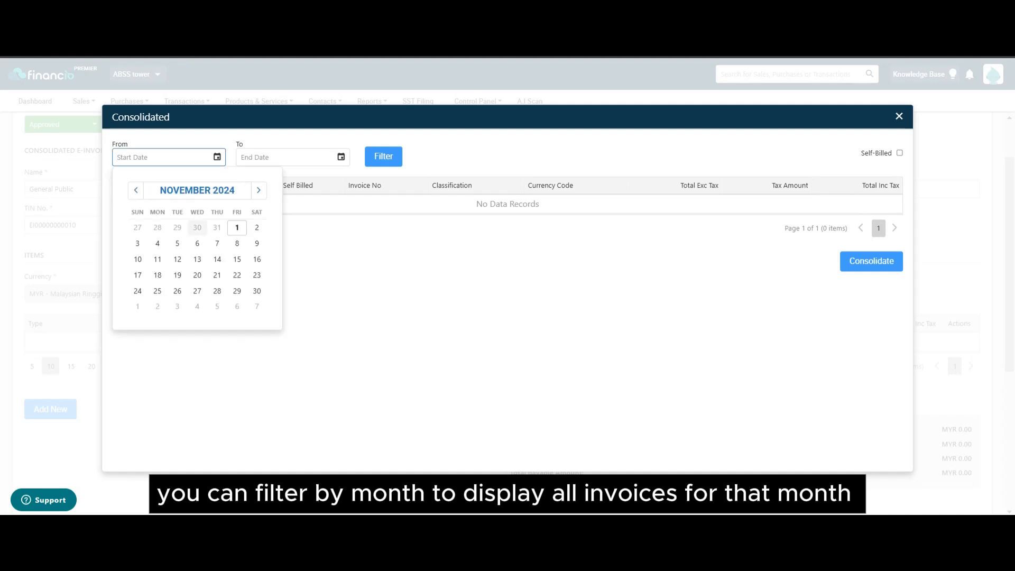
{"action": "left_click", "coordinate": [237, 228]}
{"action": "left_click", "coordinate": [341, 157]}
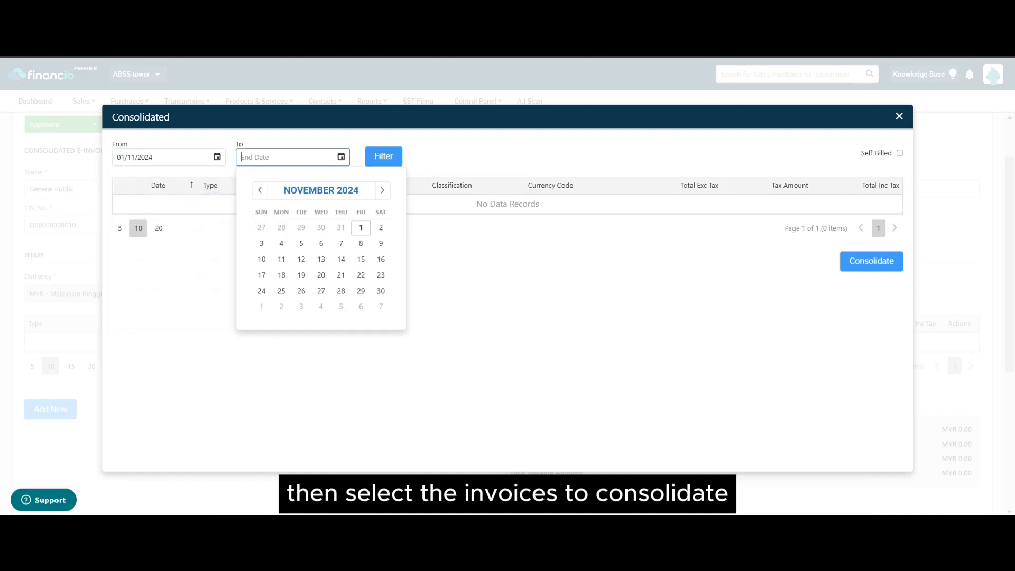
{"action": "left_click", "coordinate": [381, 291]}
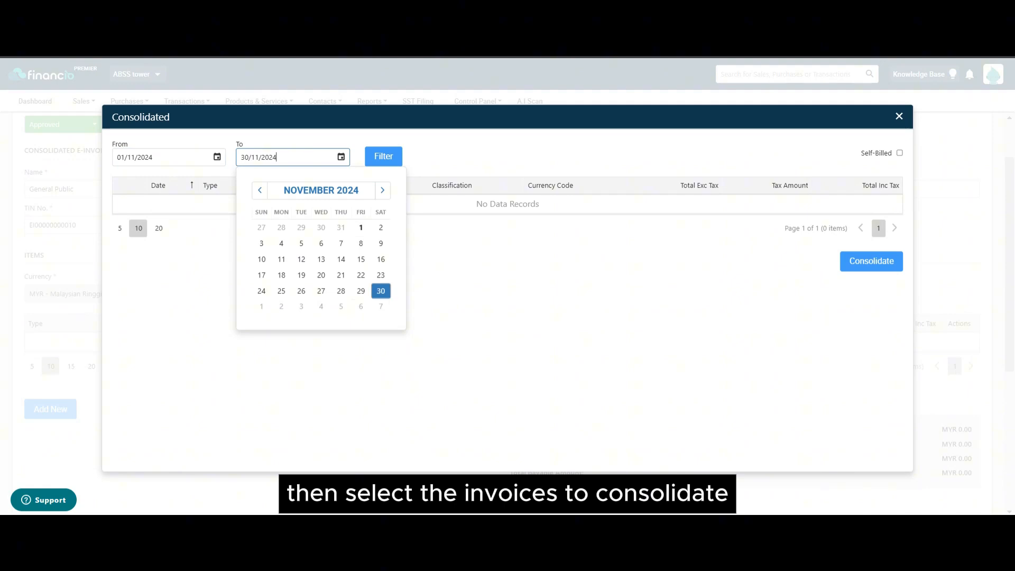
{"action": "left_click", "coordinate": [384, 156]}
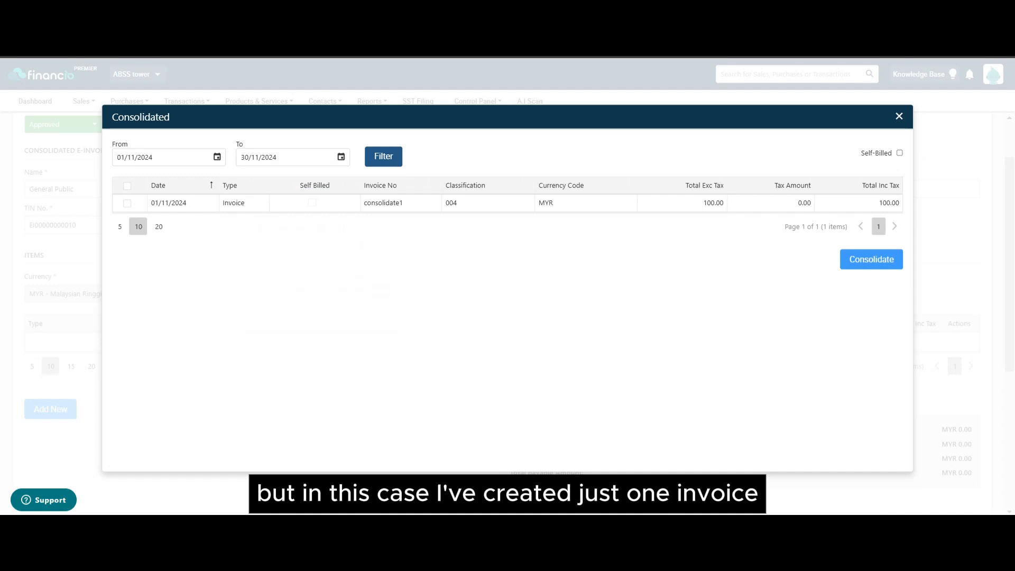
{"action": "left_click", "coordinate": [126, 203]}
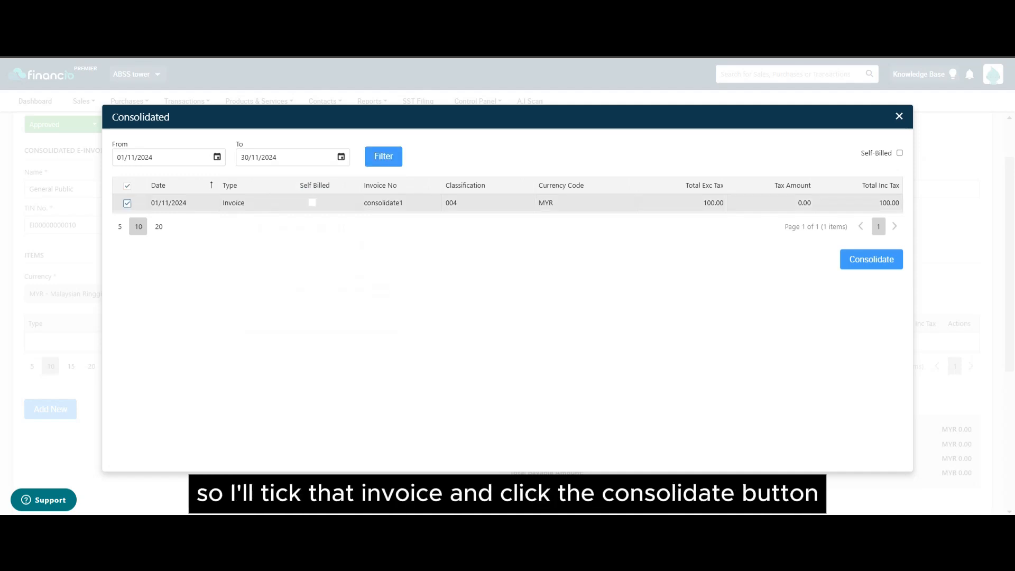
{"action": "left_click", "coordinate": [872, 259]}
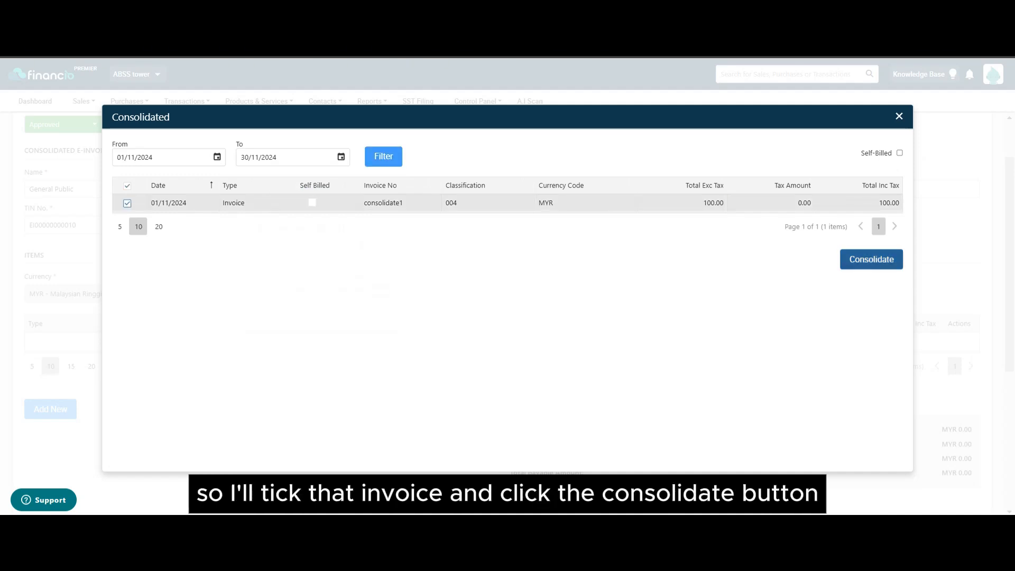
Step: Save the consolidated e-invoice totalling MYR 100.00
{"action": "scroll", "coordinate": [508, 317], "scroll_direction": "down", "scroll_amount": 3}
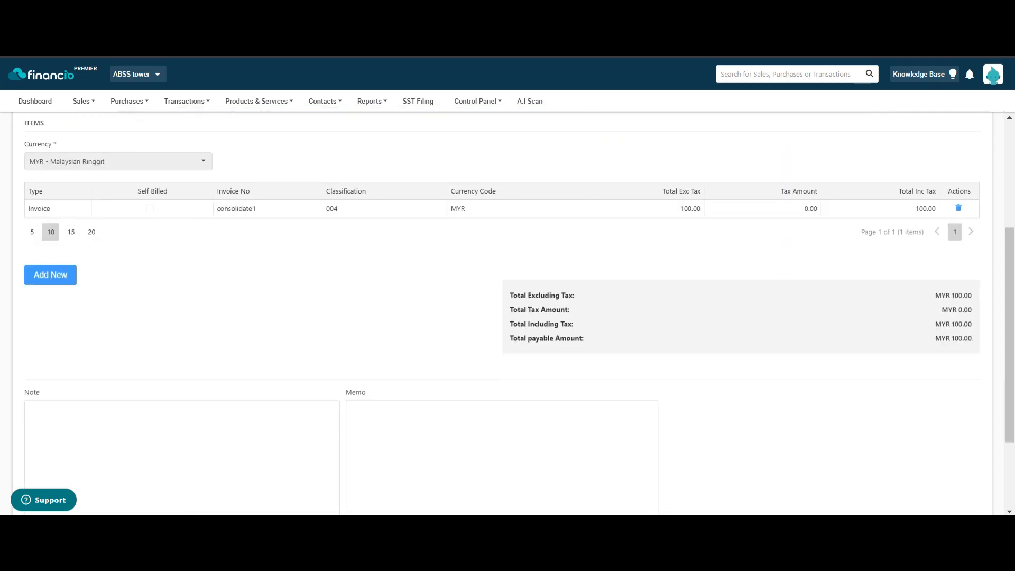
{"action": "scroll", "coordinate": [508, 318], "scroll_direction": "down", "scroll_amount": 1}
{"action": "scroll", "coordinate": [508, 317], "scroll_direction": "down", "scroll_amount": 1}
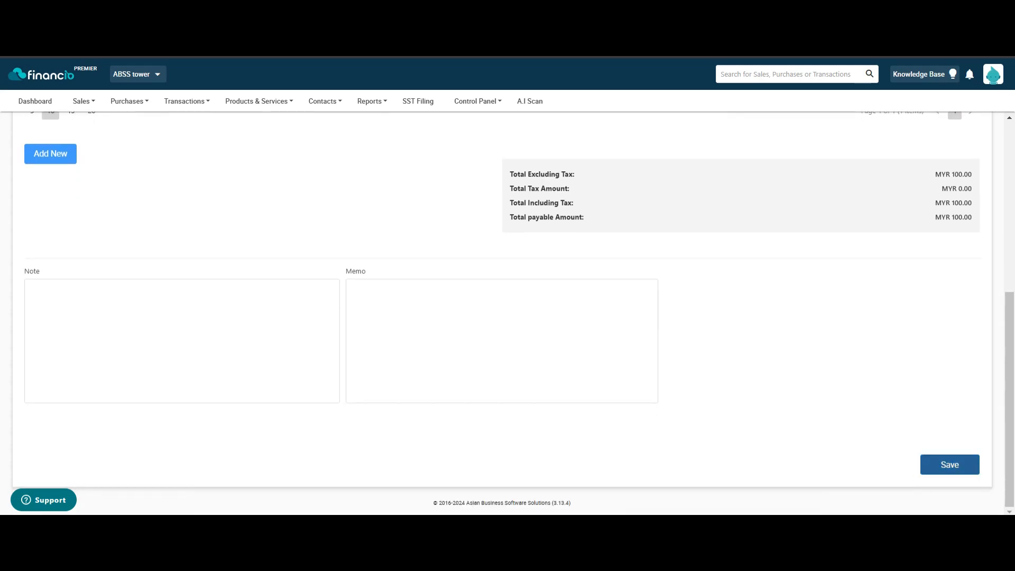
{"action": "left_click", "coordinate": [950, 464]}
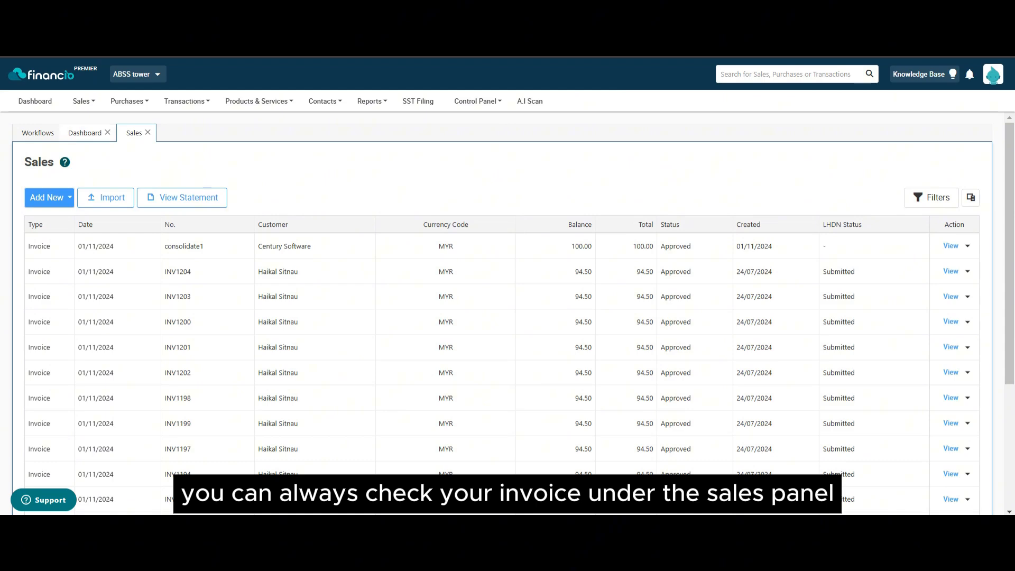
Step: Find CINV333444 (MYR 100.00, LHDN status Submitted) in the Consolidated E-Invoice List and view its details
{"action": "mouse_move", "coordinate": [84, 101]}
{"action": "left_click", "coordinate": [116, 144]}
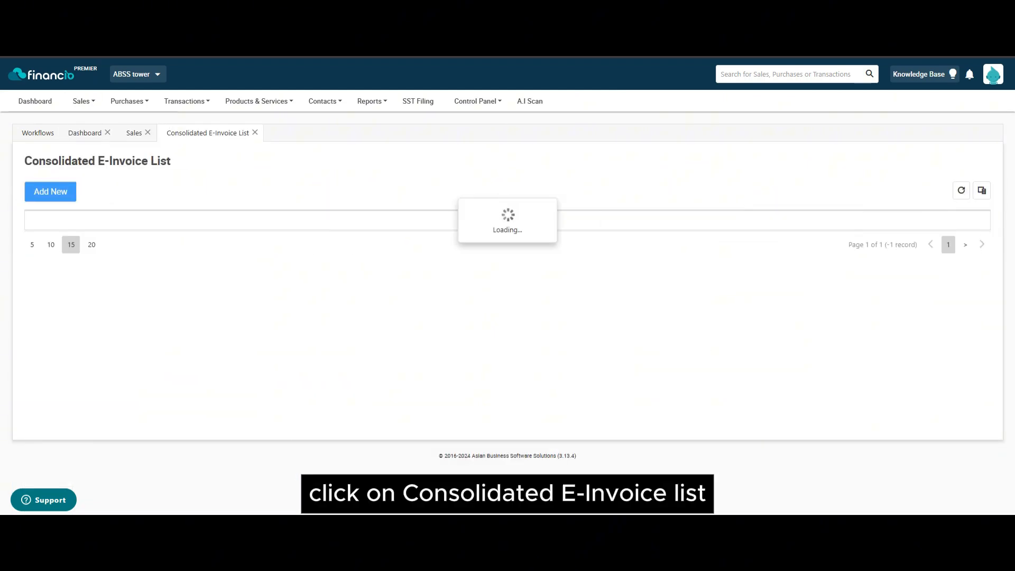
{"action": "double_click", "coordinate": [98, 240]}
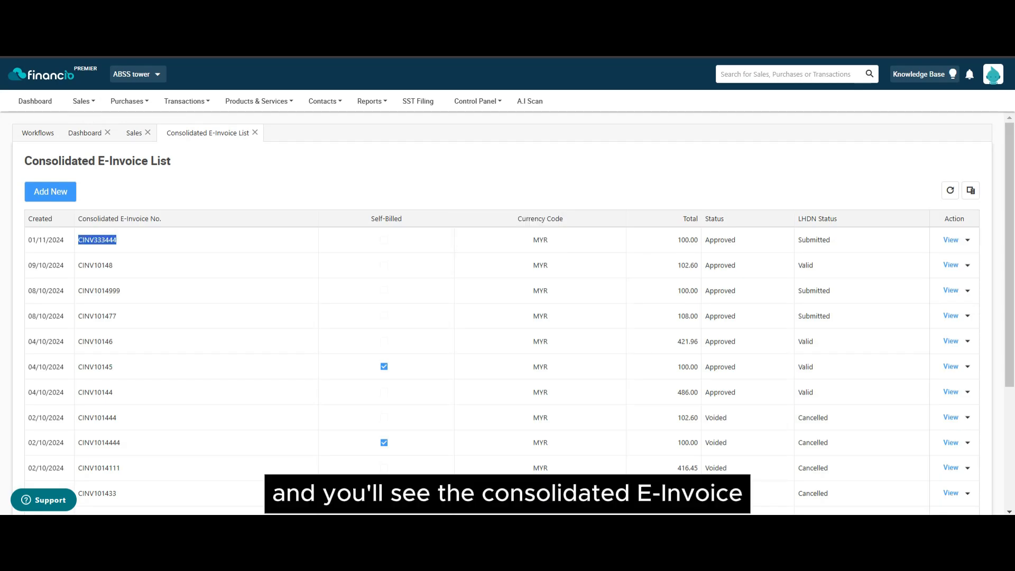
{"action": "double_click", "coordinate": [815, 241]}
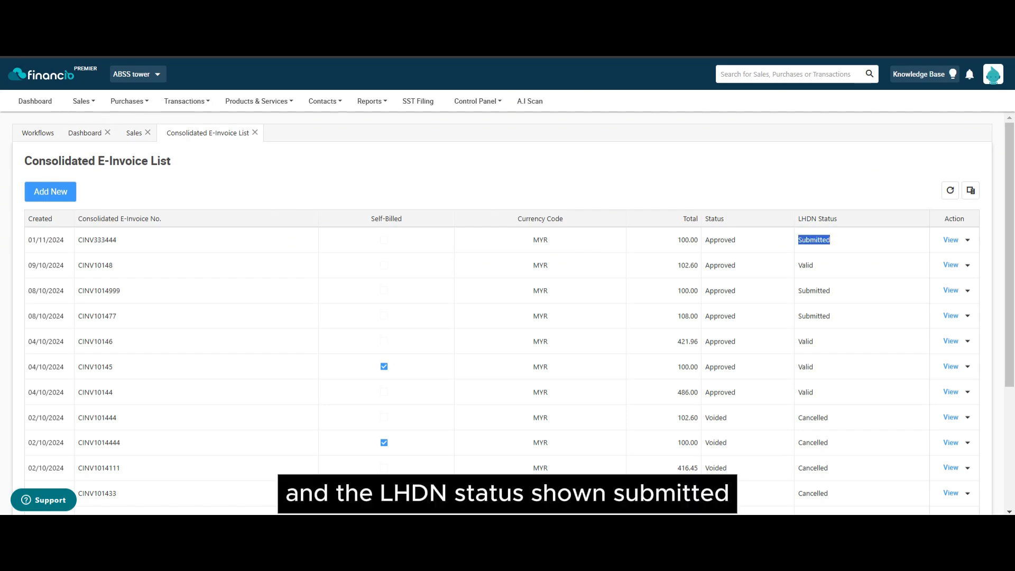
{"action": "left_click", "coordinate": [951, 240]}
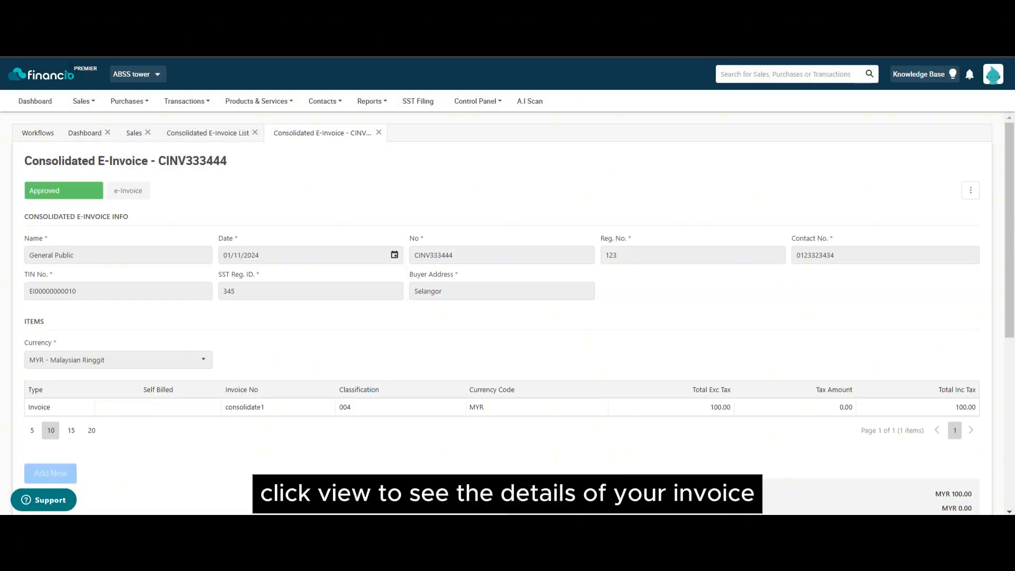
Step: Confirm CINV333444's LHDN status shows Valid with its QR code, then bring up its extra actions
{"action": "scroll", "coordinate": [508, 312], "scroll_direction": "down", "scroll_amount": 6}
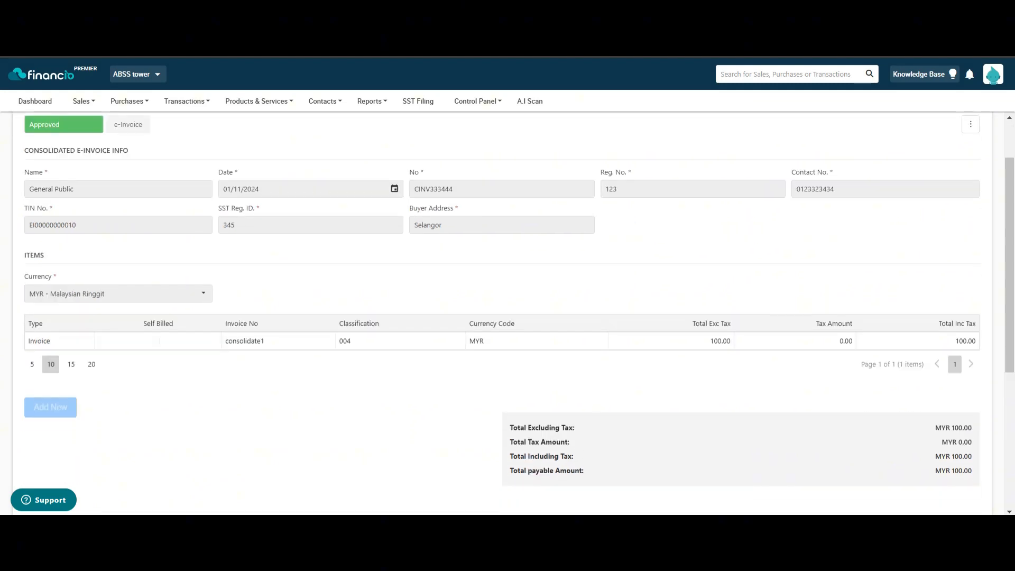
{"action": "scroll", "coordinate": [507, 312], "scroll_direction": "up", "scroll_amount": 6}
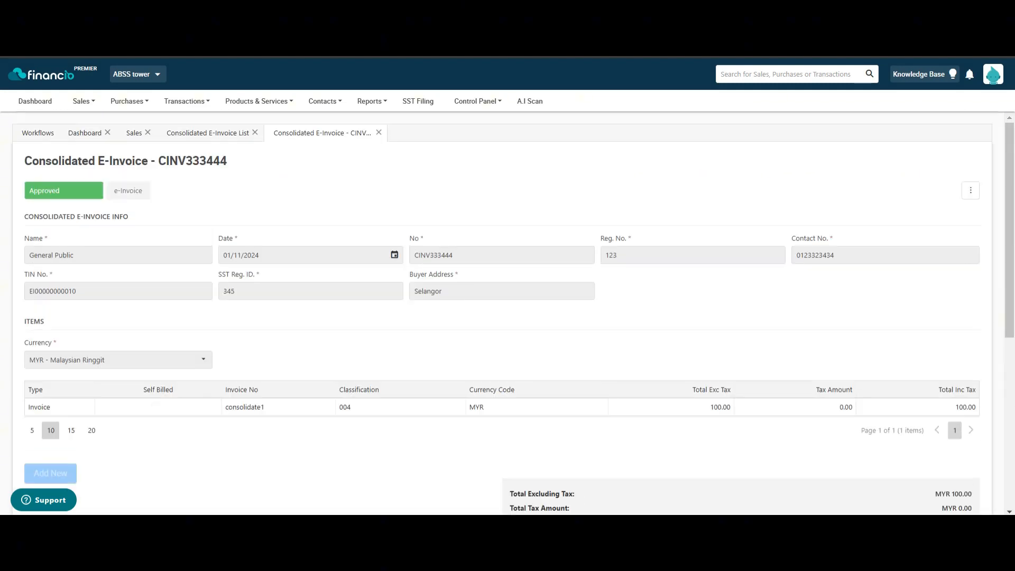
{"action": "left_click", "coordinate": [128, 191]}
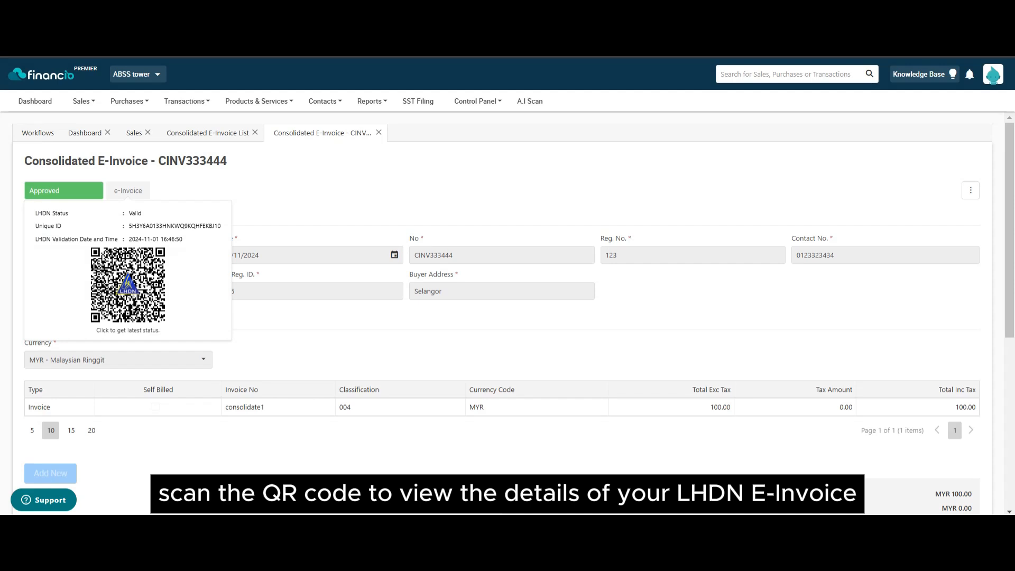
{"action": "left_click", "coordinate": [971, 190]}
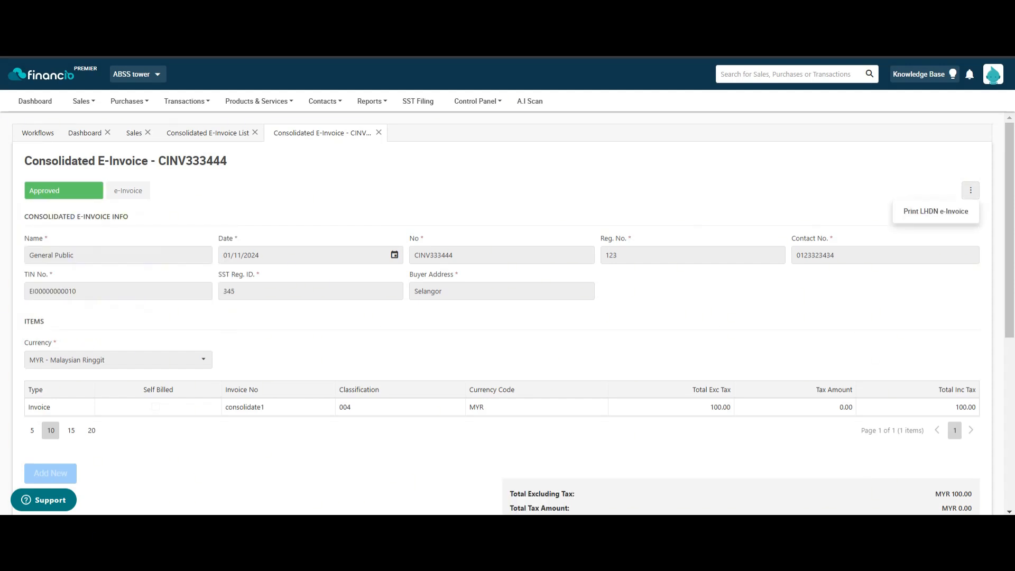
Step: Print CINV333444's LHDN e-invoice as a PDF and go to the MyInvois Portal documents list
{"action": "left_click", "coordinate": [936, 211]}
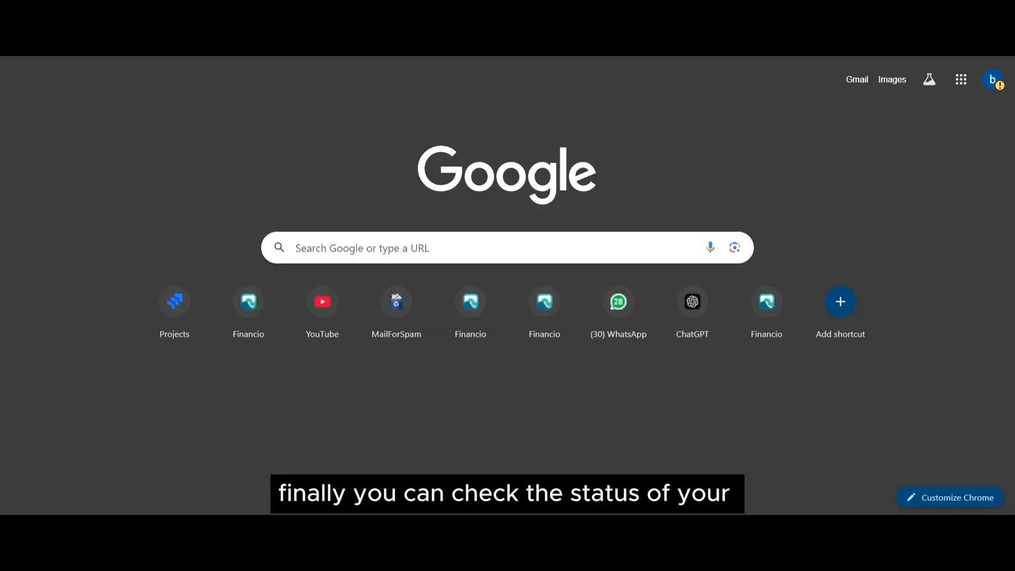
{"action": "type", "text": "pre"}
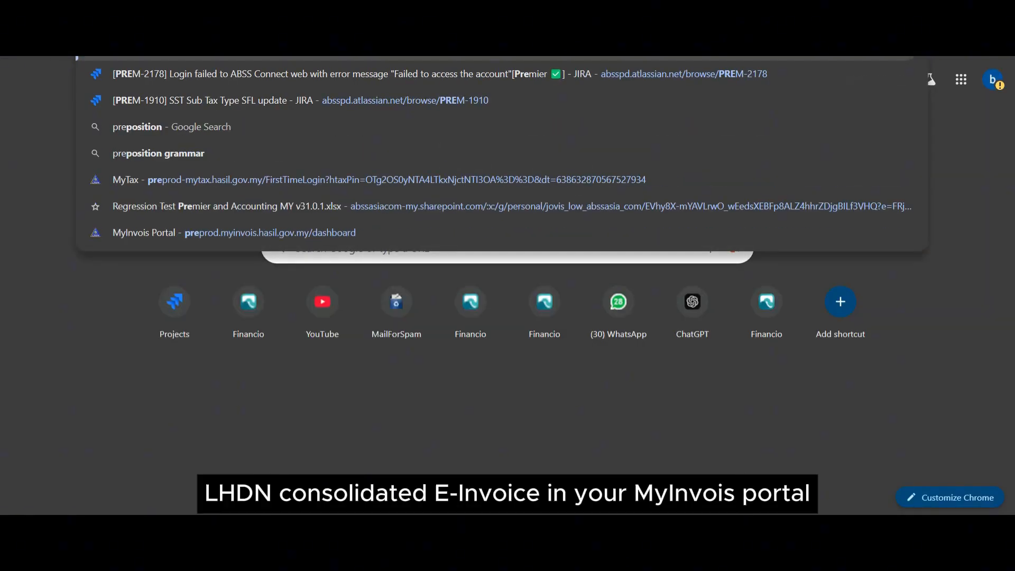
{"action": "key", "text": "Return"}
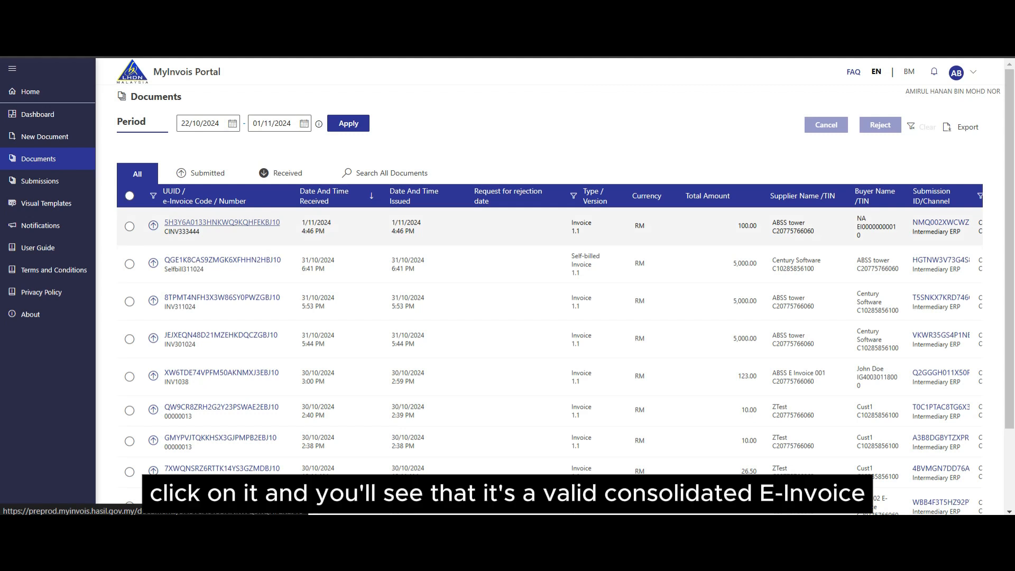
Step: Open CINV333444 in MyInvois and review its Valid status and consolidate1 line of RM 100.00
{"action": "left_click", "coordinate": [222, 222]}
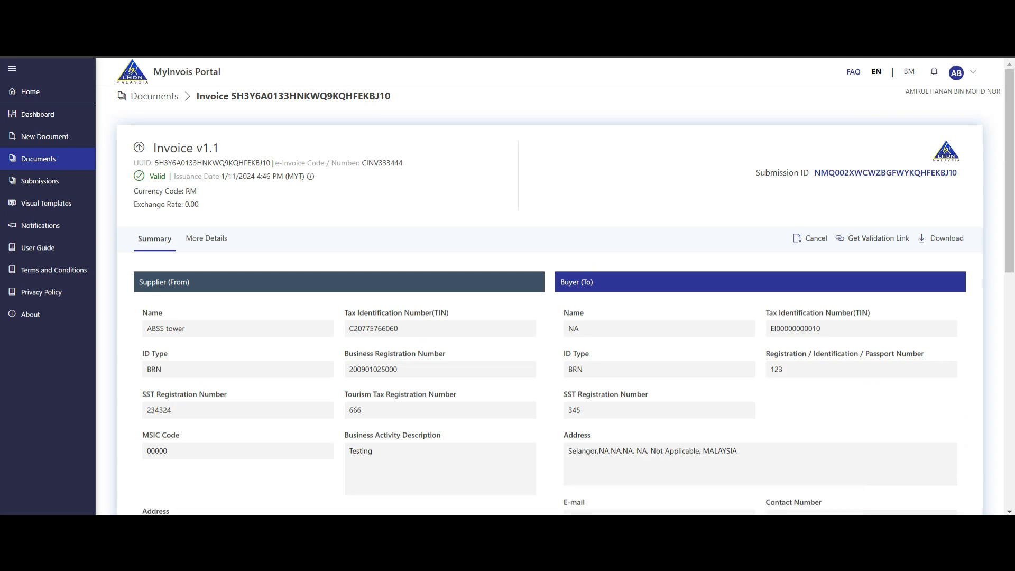
{"action": "scroll", "coordinate": [550, 285], "scroll_direction": "down", "scroll_amount": 3}
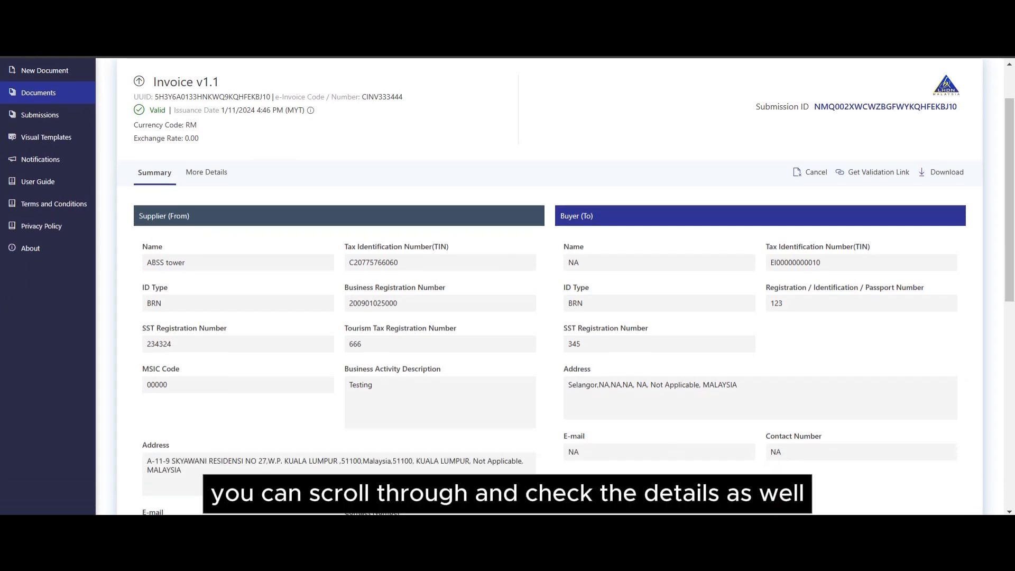
{"action": "scroll", "coordinate": [550, 285], "scroll_direction": "down", "scroll_amount": 5}
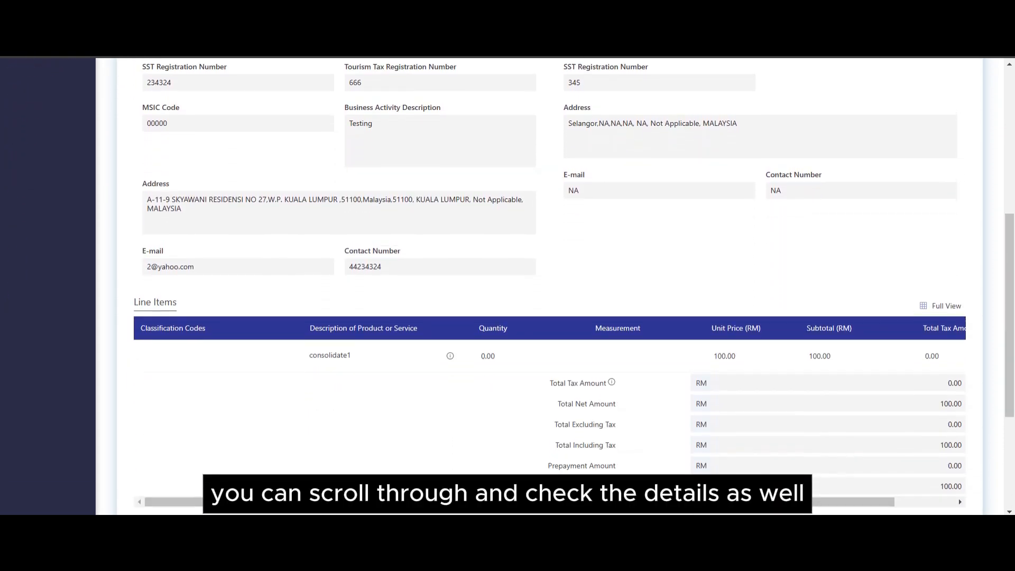